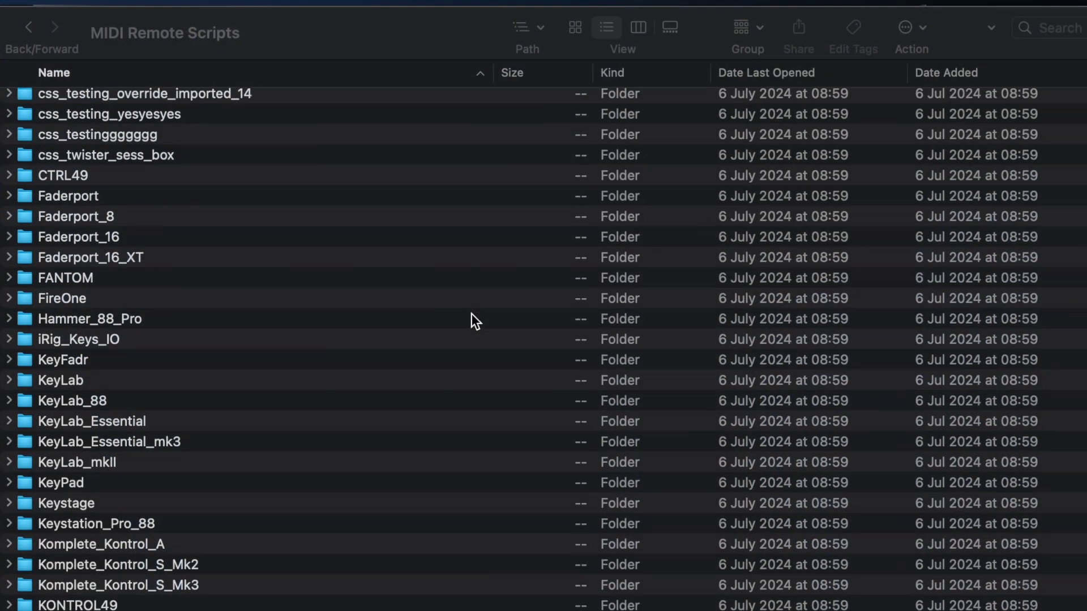
Show the package contents of Ableton Live 12 Suite, then generate the Quick Script into Live.
{"action": "scroll", "coordinate": [475, 314], "scroll_direction": "down", "scroll_amount": 2}
{"action": "scroll", "coordinate": [477, 309], "scroll_direction": "down", "scroll_amount": 9}
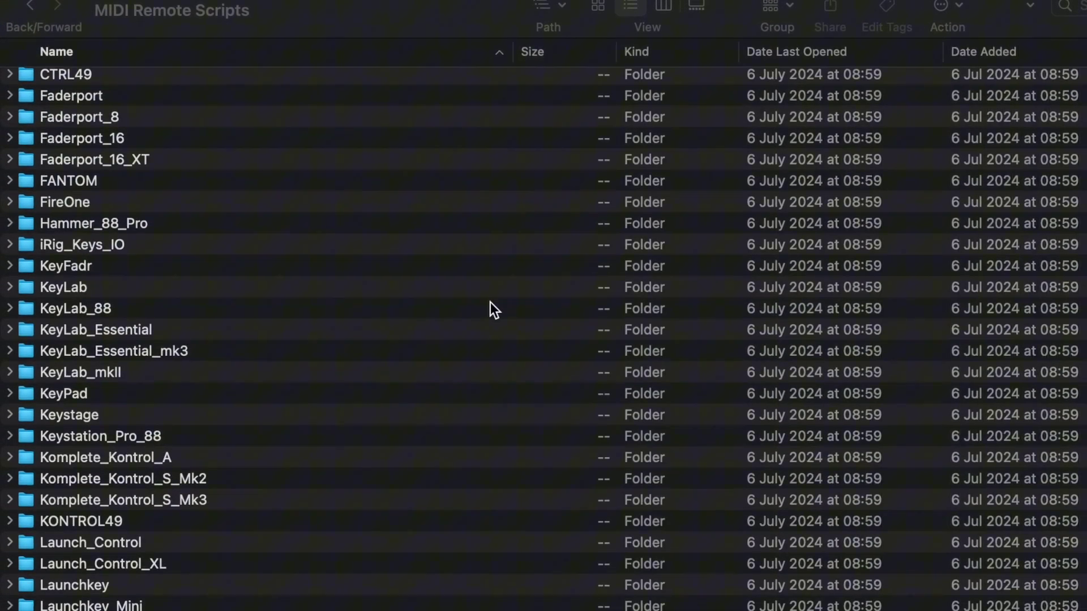
{"action": "scroll", "coordinate": [541, 272], "scroll_direction": "down", "scroll_amount": 10}
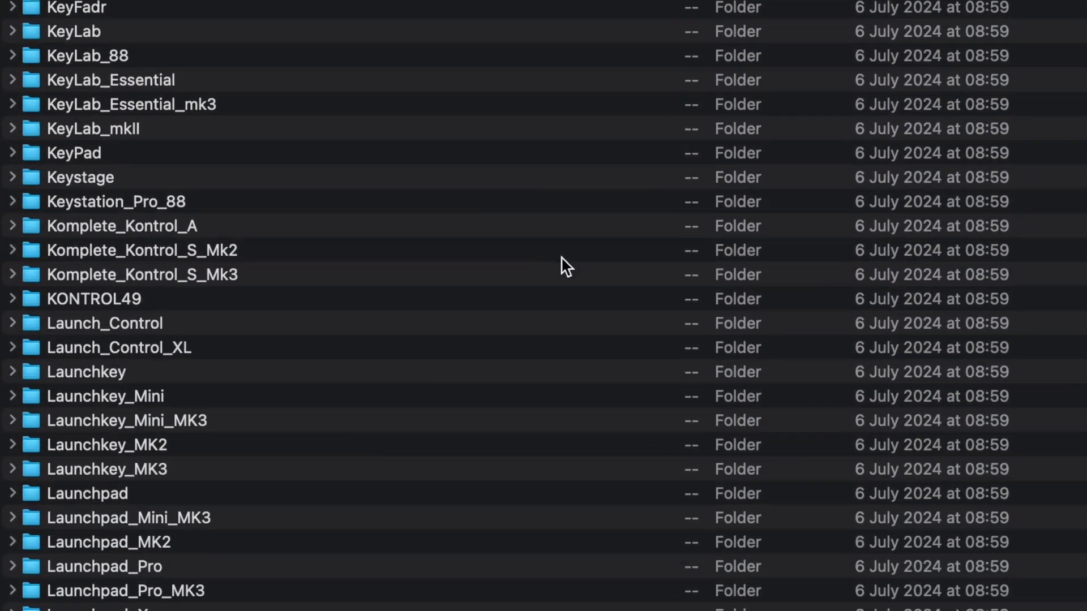
{"action": "scroll", "coordinate": [631, 215], "scroll_direction": "down", "scroll_amount": 5}
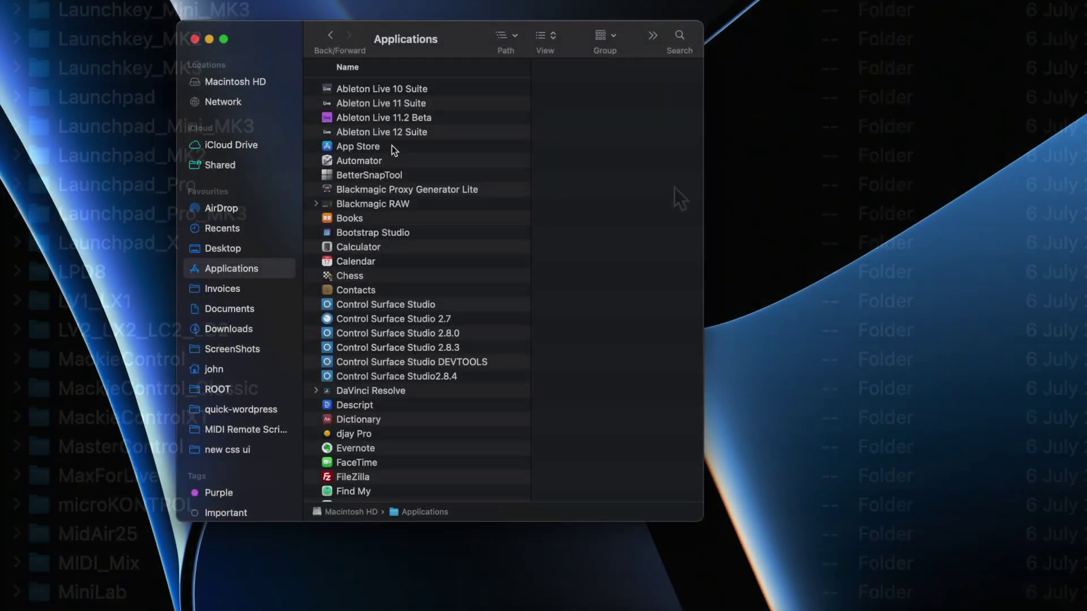
{"action": "left_click", "coordinate": [408, 132]}
{"action": "right_click", "coordinate": [407, 131]}
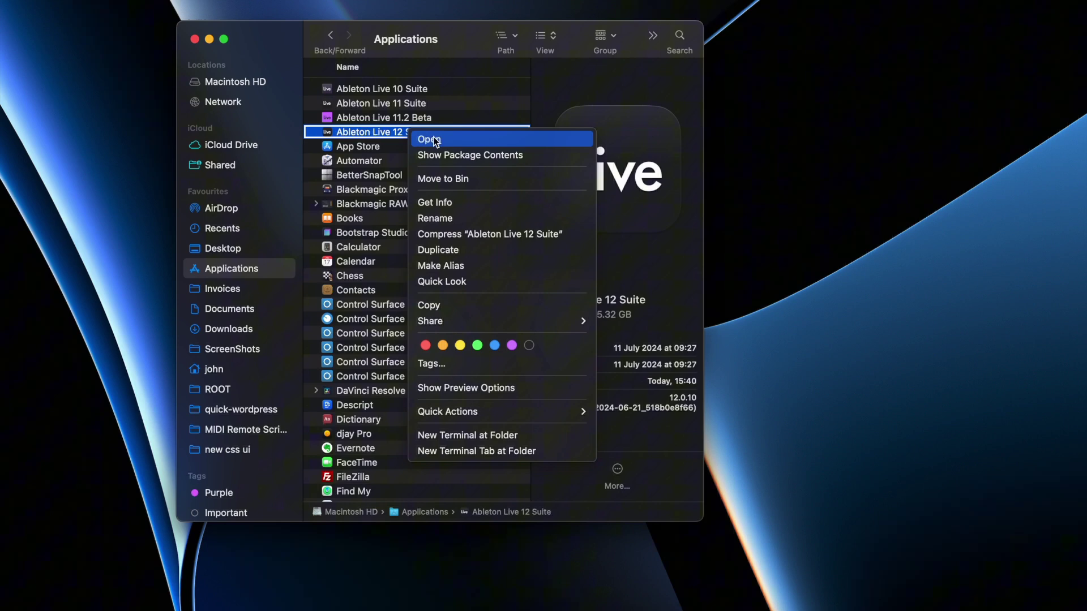
{"action": "left_click", "coordinate": [466, 156]}
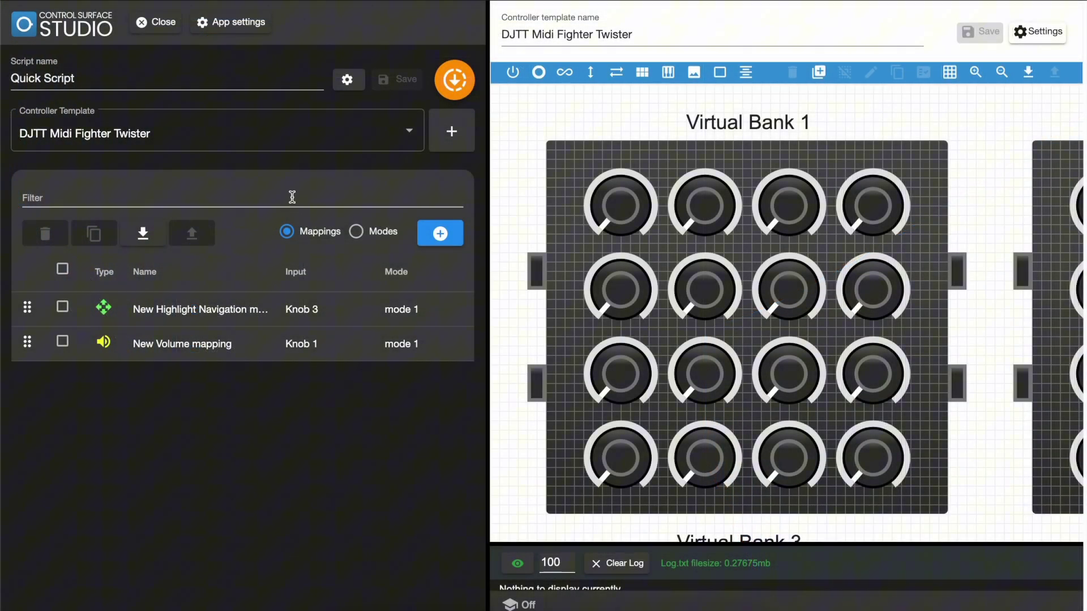
{"action": "left_click", "coordinate": [454, 84]}
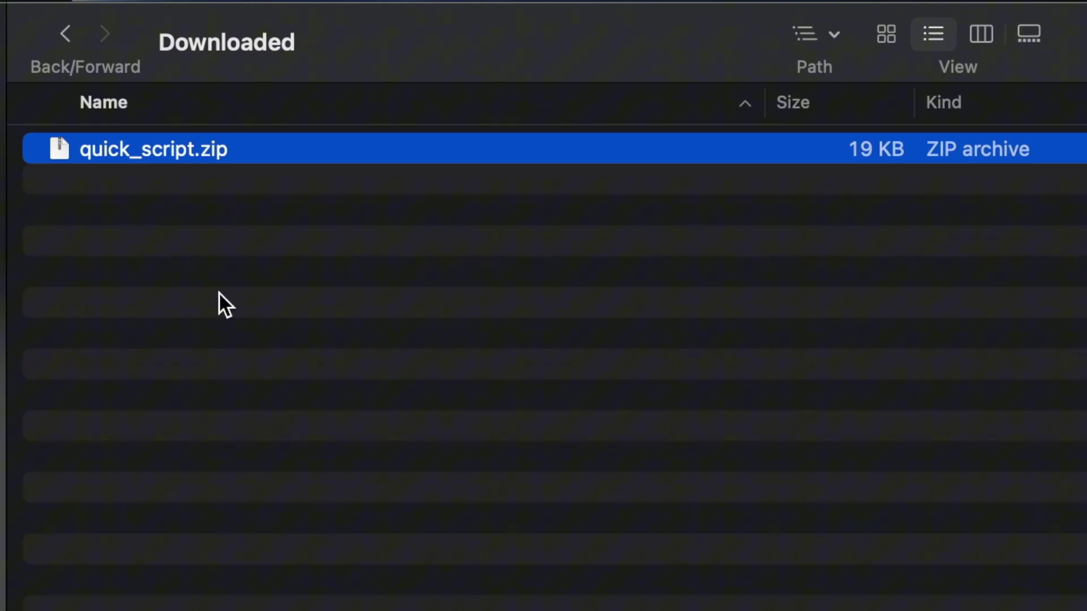
Unzip quick_script.zip and confirm the quick_script folder holds __init__.py and quick_script.py.
{"action": "double_click", "coordinate": [178, 144]}
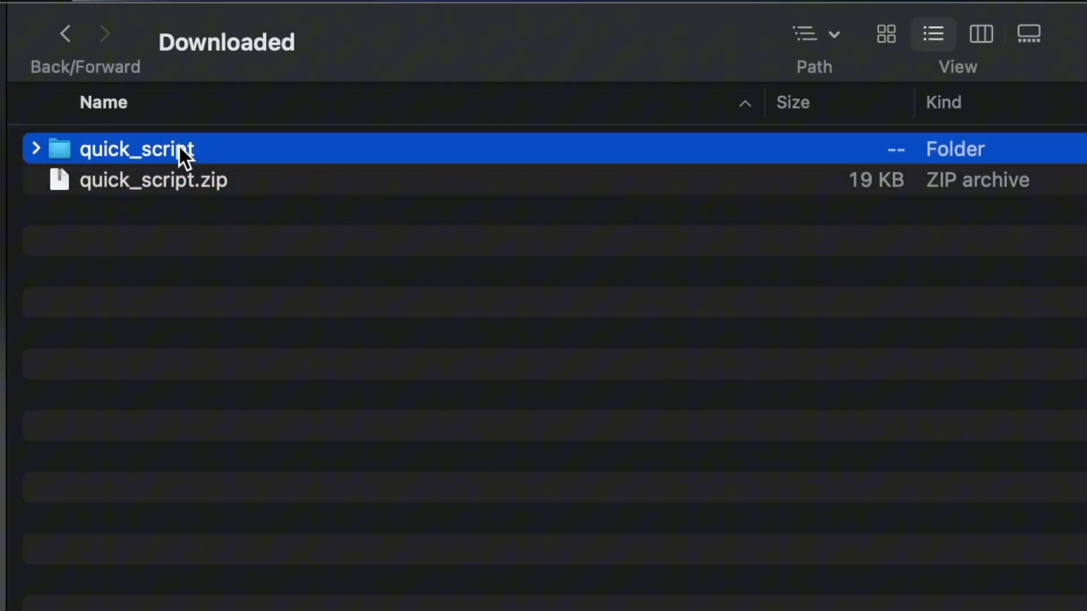
{"action": "left_click", "coordinate": [174, 148]}
{"action": "left_click", "coordinate": [37, 148]}
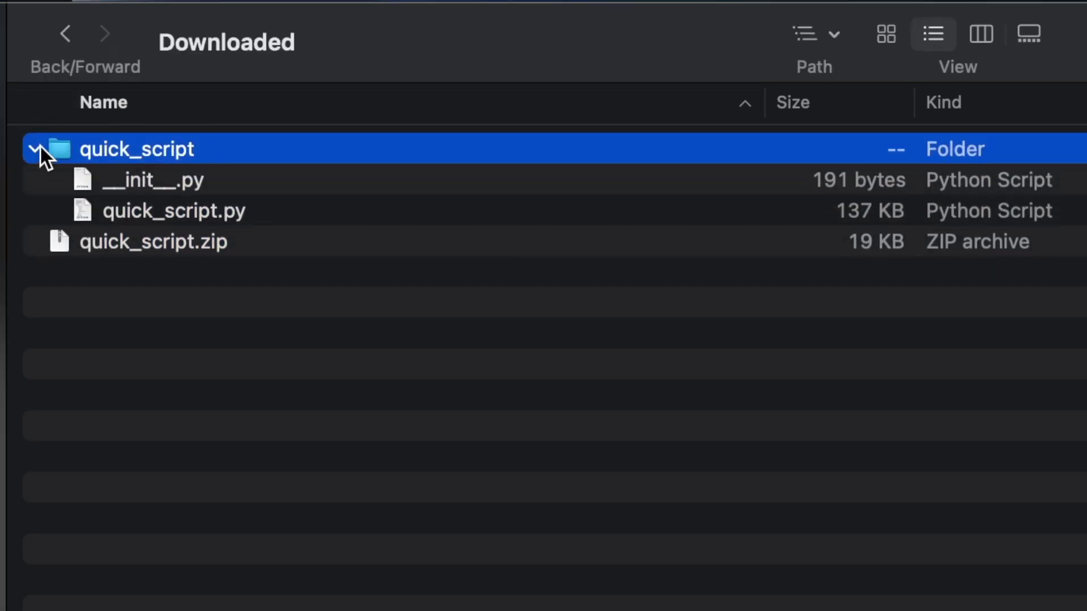
{"action": "left_click", "coordinate": [182, 179]}
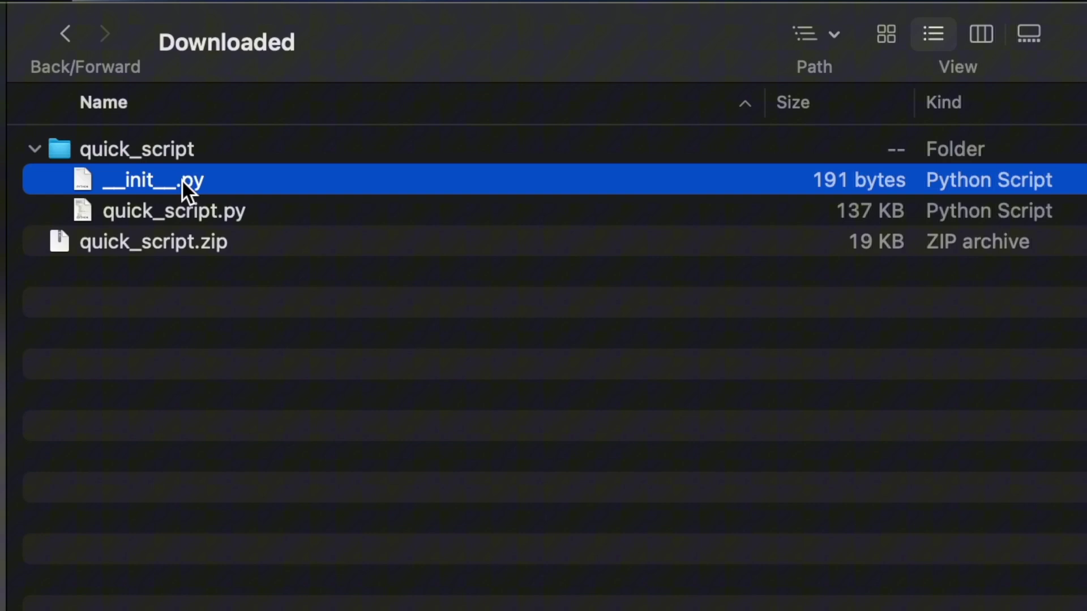
{"action": "left_click", "coordinate": [195, 219]}
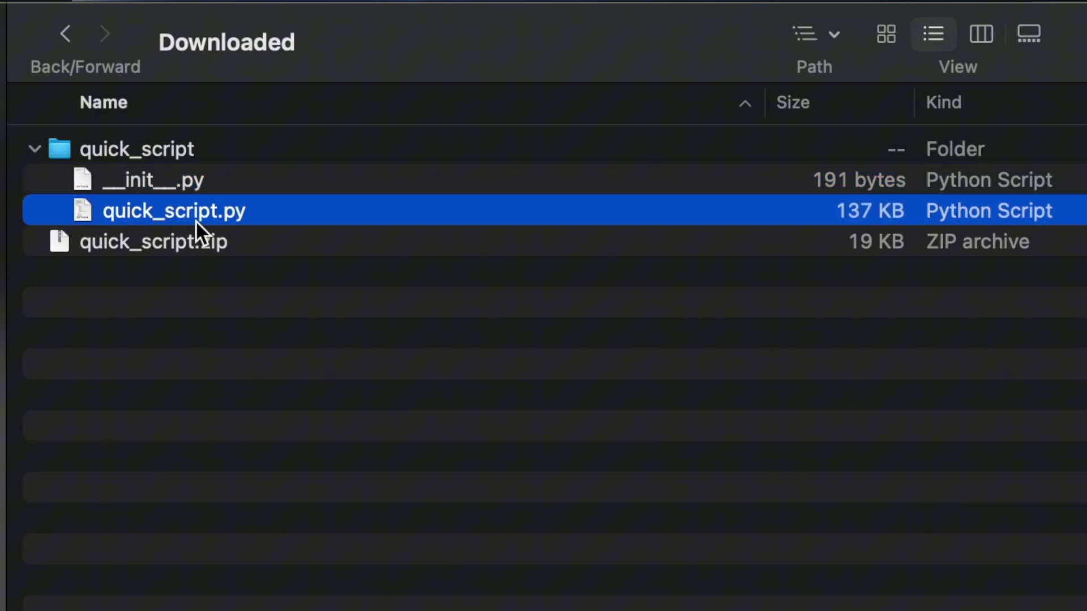
{"action": "left_click", "coordinate": [36, 149]}
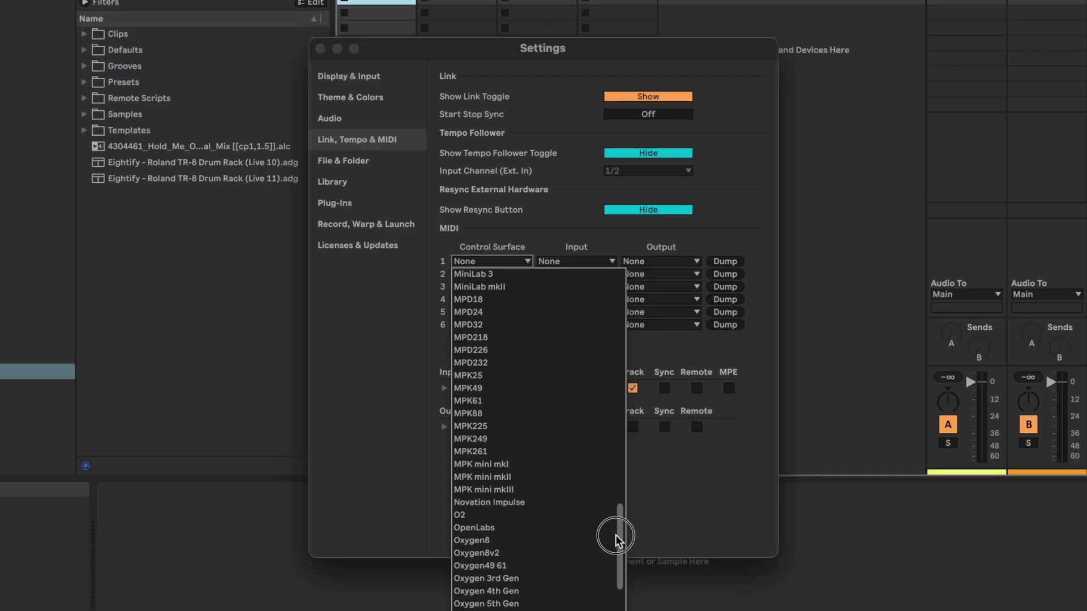
{"action": "left_click_drag", "start_coordinate": [621, 539], "coordinate": [625, 591]}
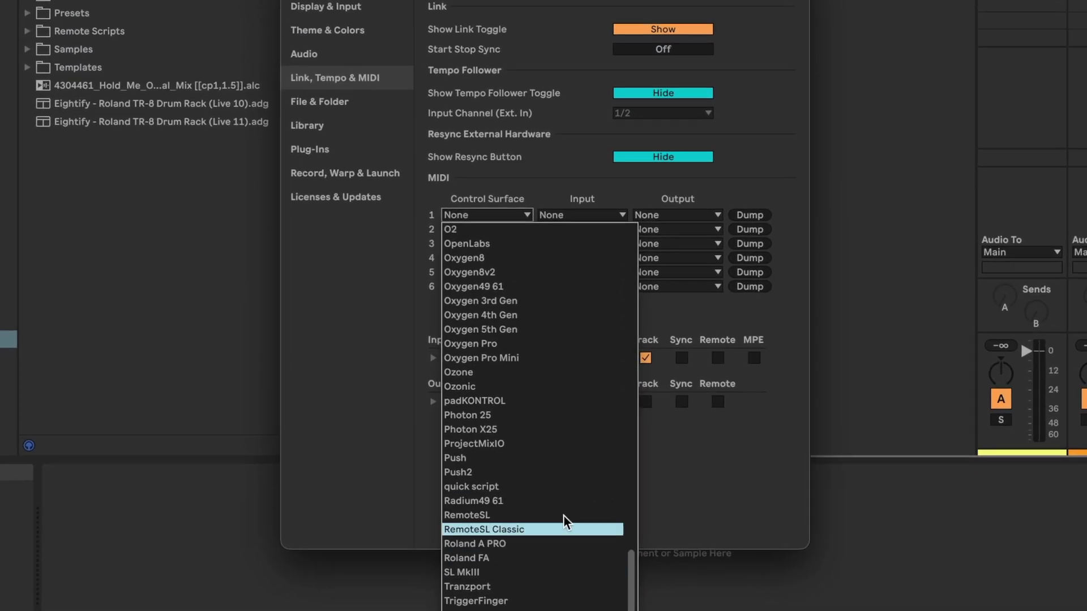
Choose 'quick script' in the row 1 Control Surface dropdown.
{"action": "left_click", "coordinate": [549, 481]}
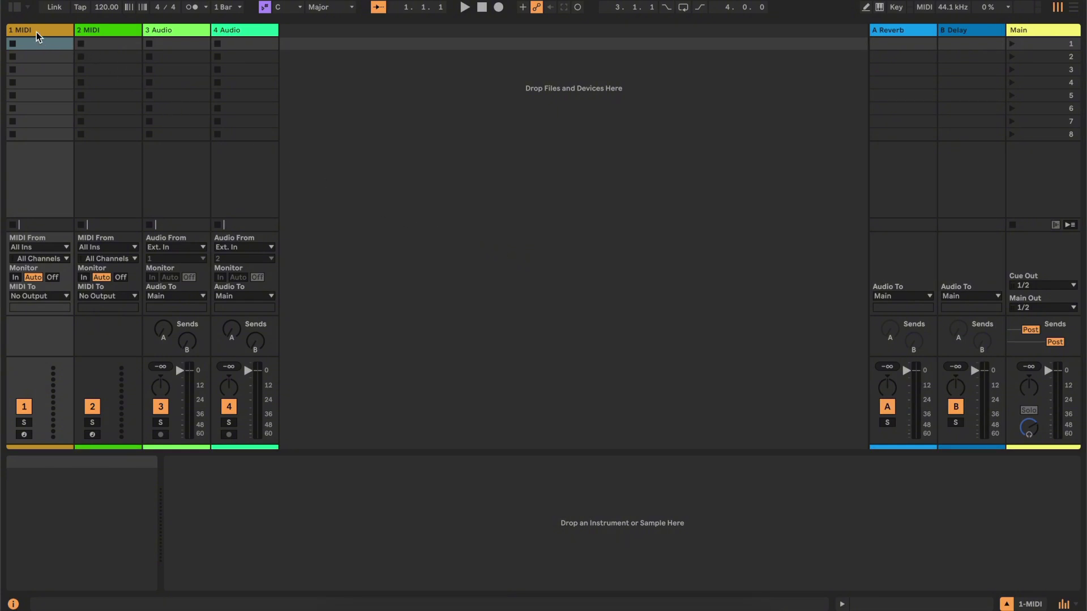
Add a 'Remote Scripts' folder to the User Library and drag quick_script into it.
{"action": "left_click", "coordinate": [16, 7]}
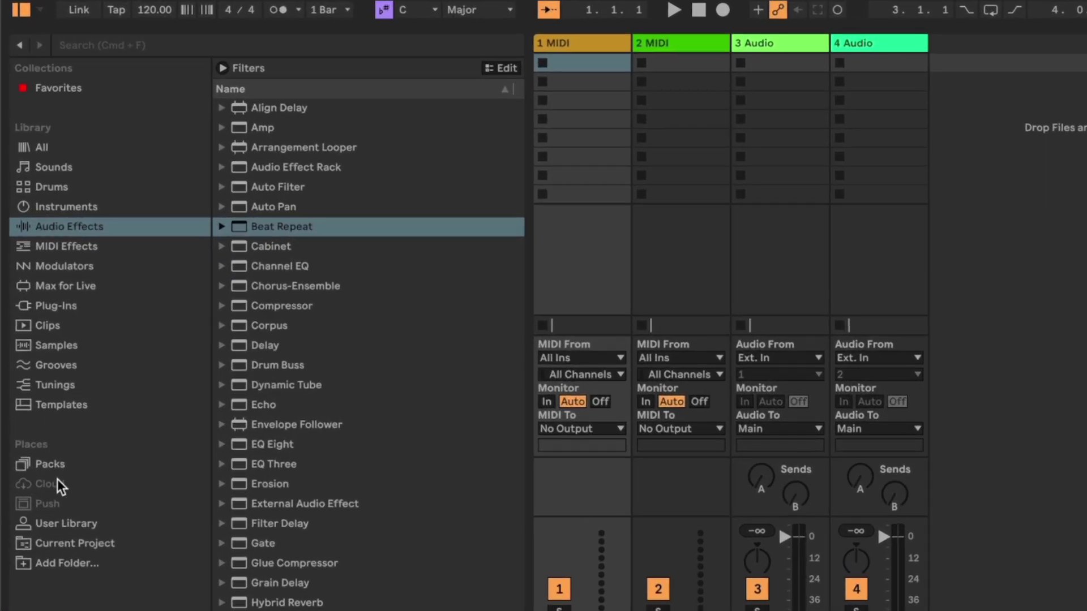
{"action": "left_click", "coordinate": [67, 524]}
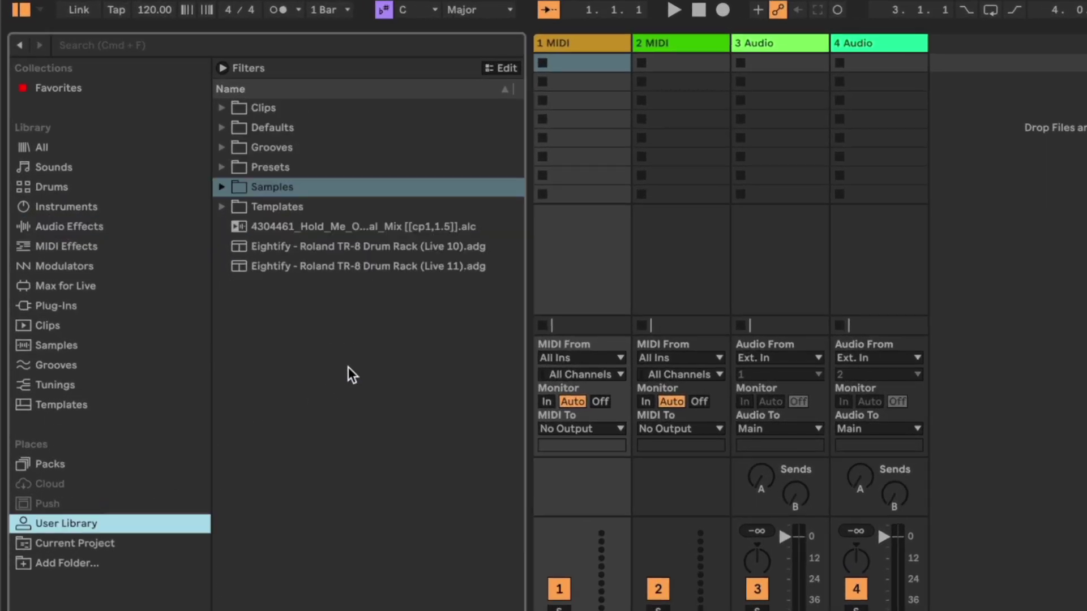
{"action": "right_click", "coordinate": [349, 371]}
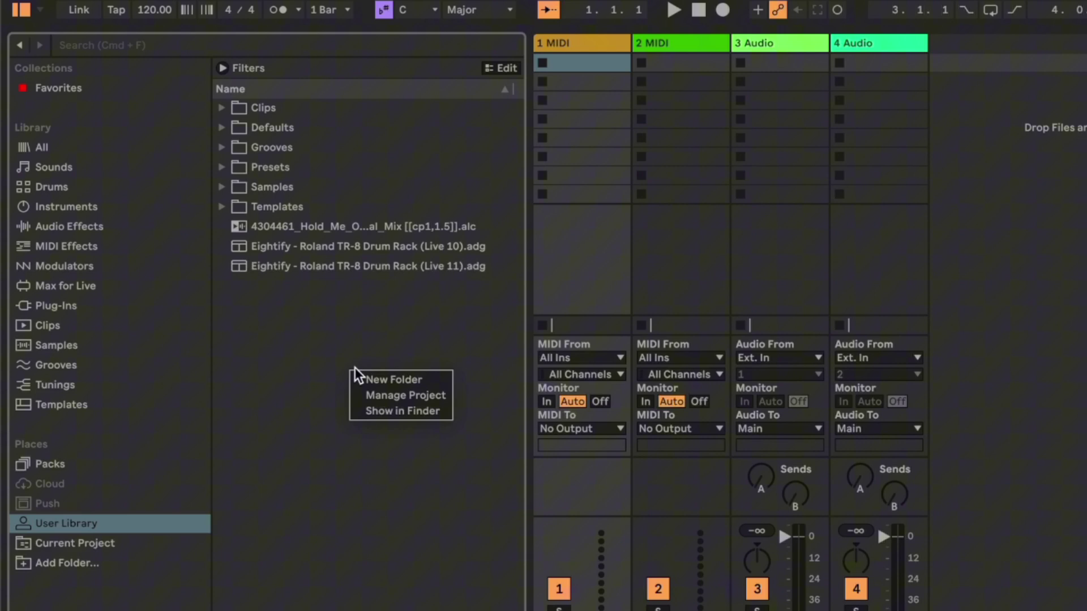
{"action": "left_click", "coordinate": [382, 379]}
{"action": "type", "text": "Remote Sc"}
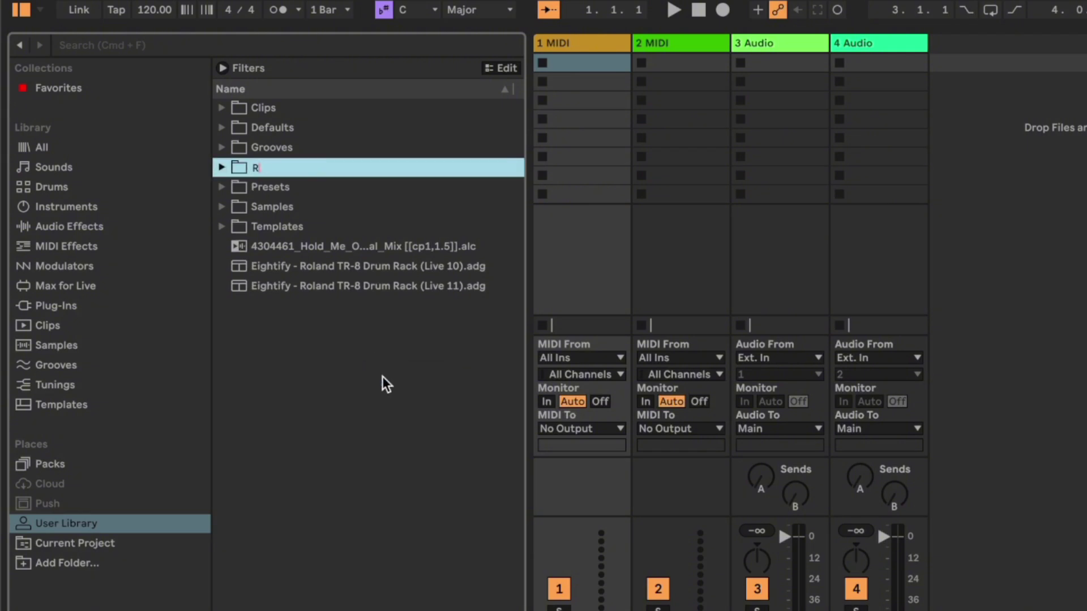
{"action": "type", "text": "ripts"}
{"action": "key", "text": "Return"}
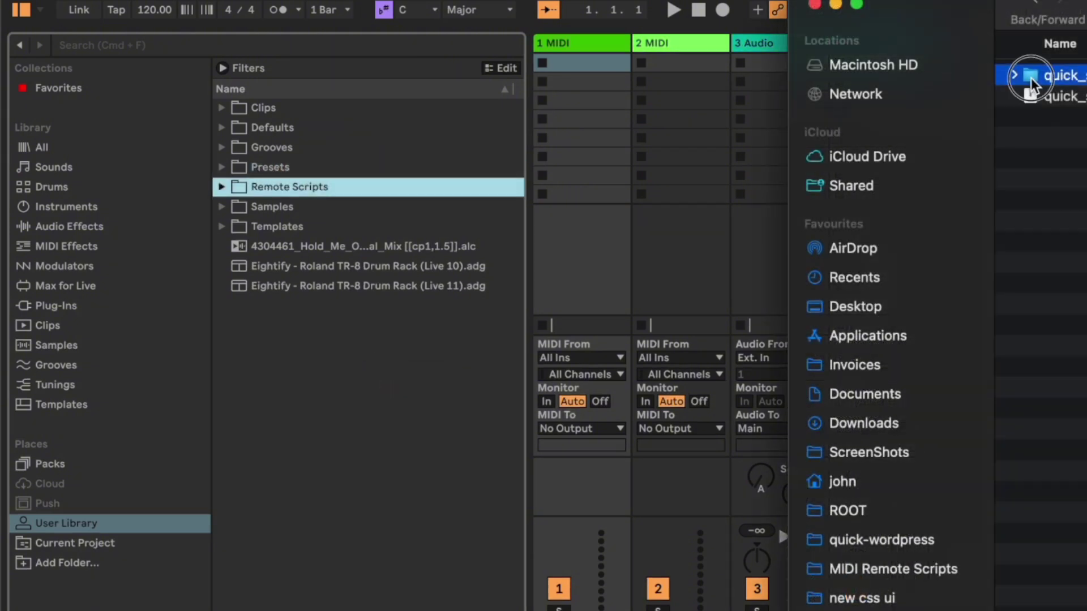
{"action": "left_click_drag", "start_coordinate": [1029, 96], "coordinate": [302, 194]}
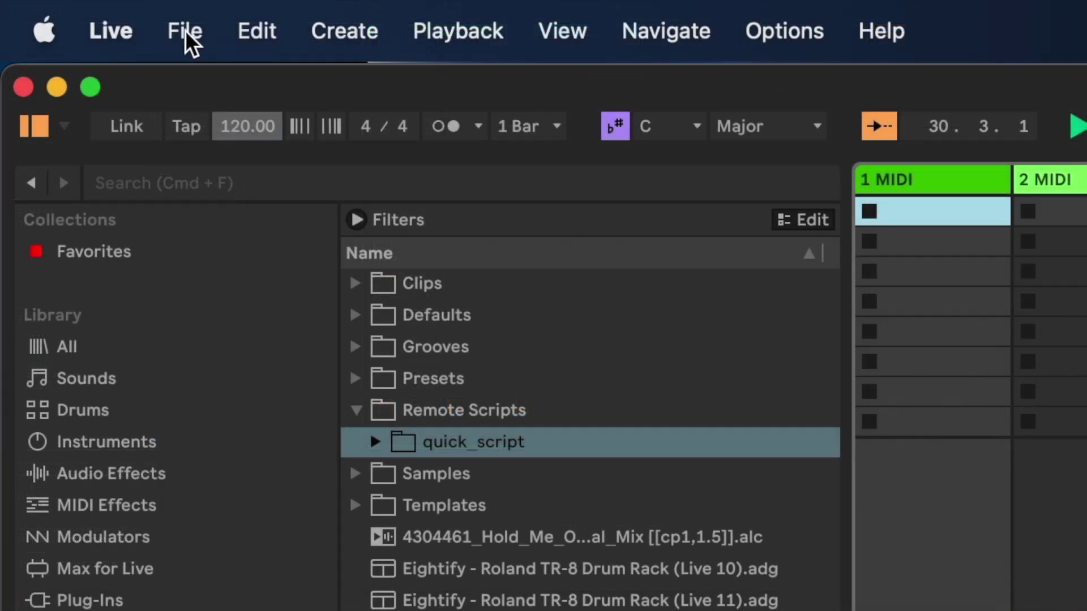
Quit and relaunch Live, then open Settings on the Link, Tempo & MIDI page.
{"action": "left_click", "coordinate": [111, 31]}
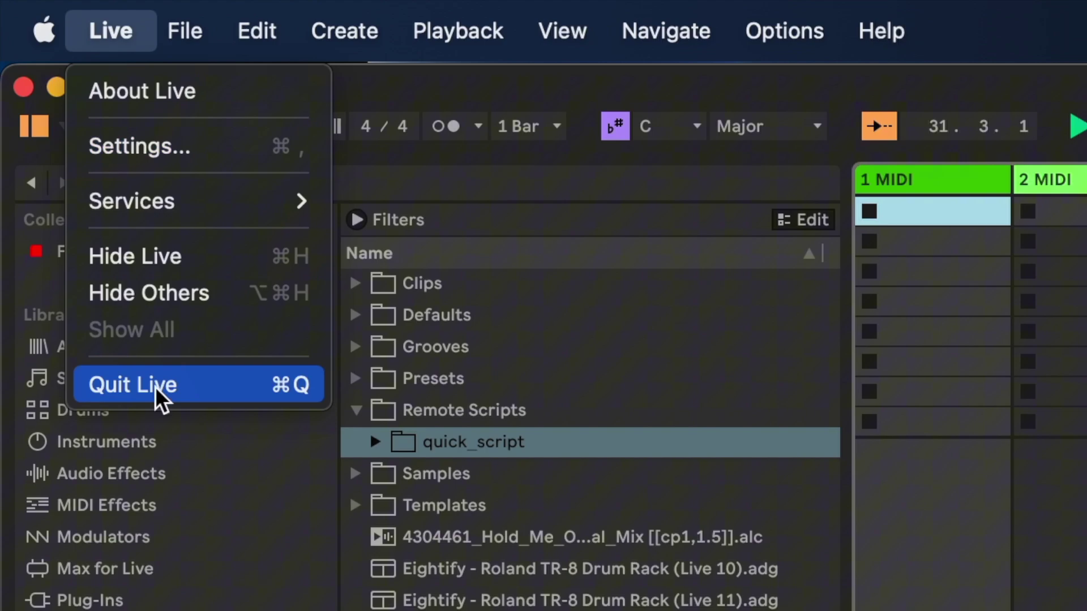
{"action": "left_click", "coordinate": [133, 385]}
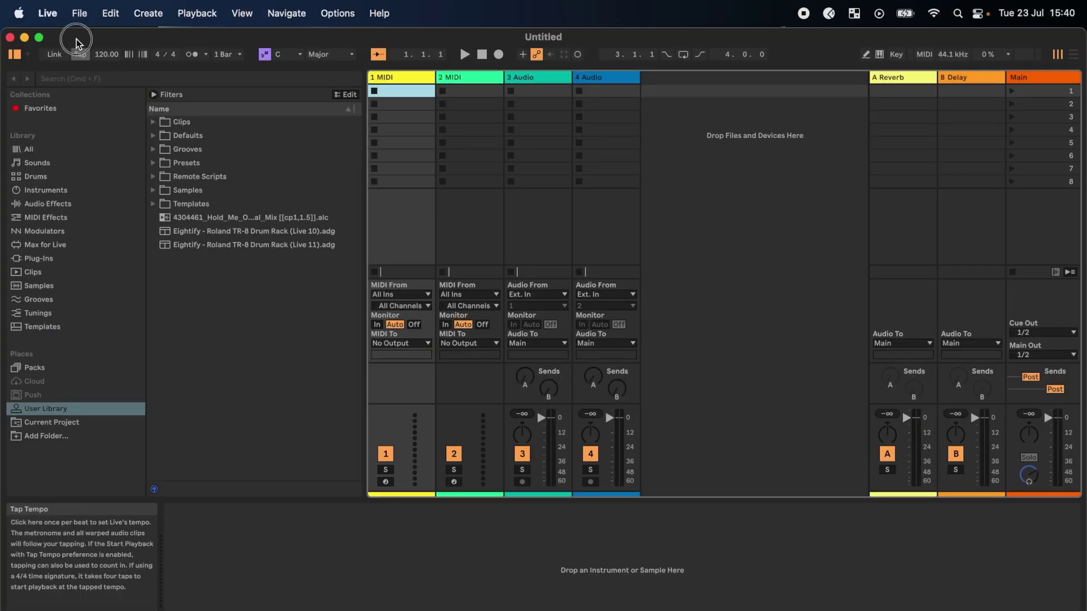
{"action": "left_click", "coordinate": [48, 16]}
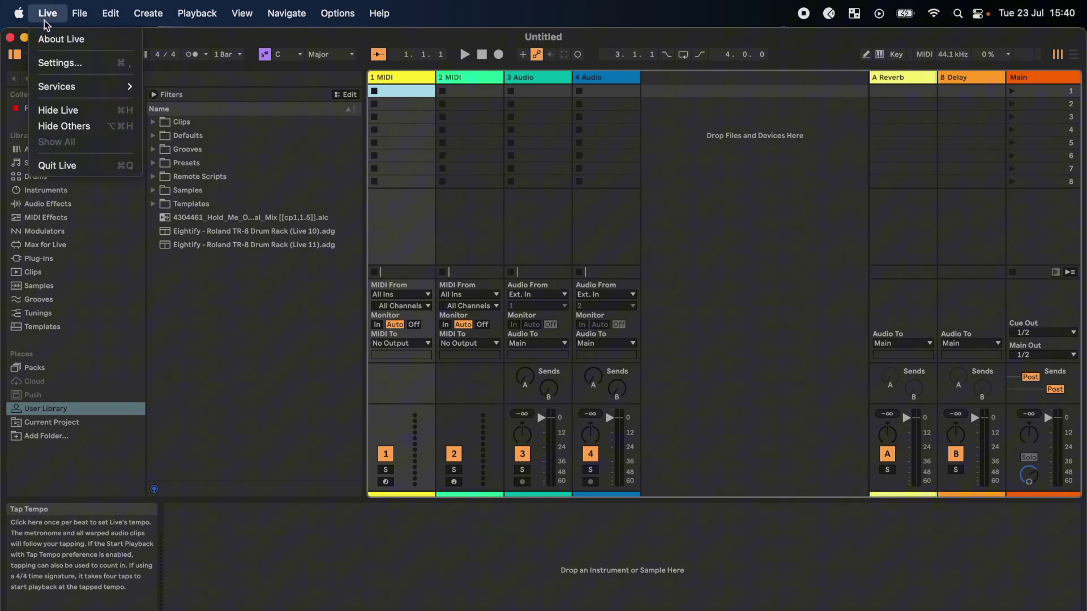
{"action": "left_click", "coordinate": [52, 64]}
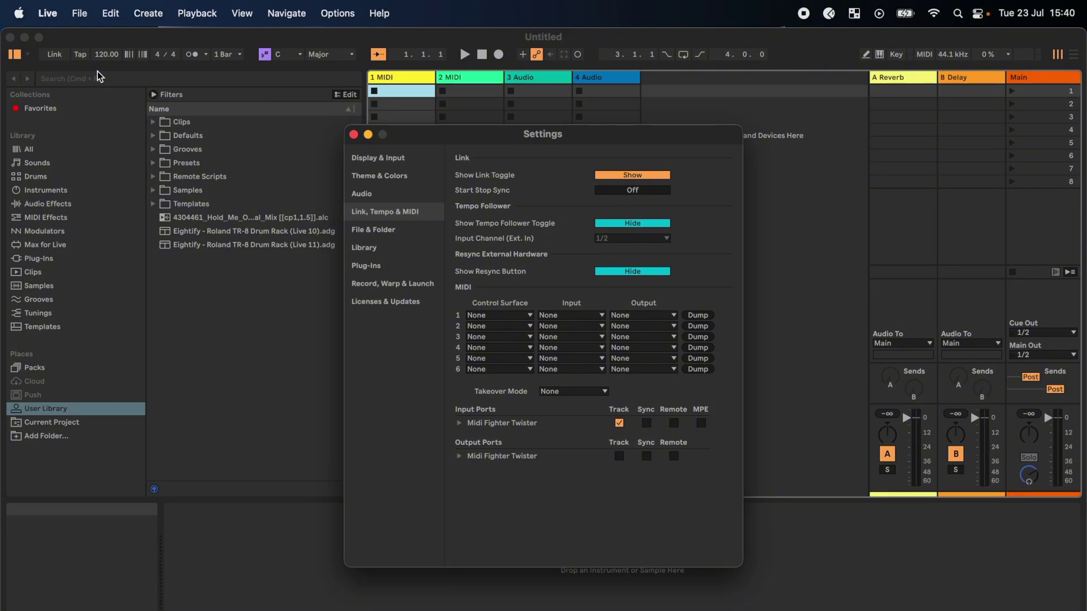
Scroll the row 1 Control Surface list and select 'quick script'.
{"action": "left_click", "coordinate": [531, 315]}
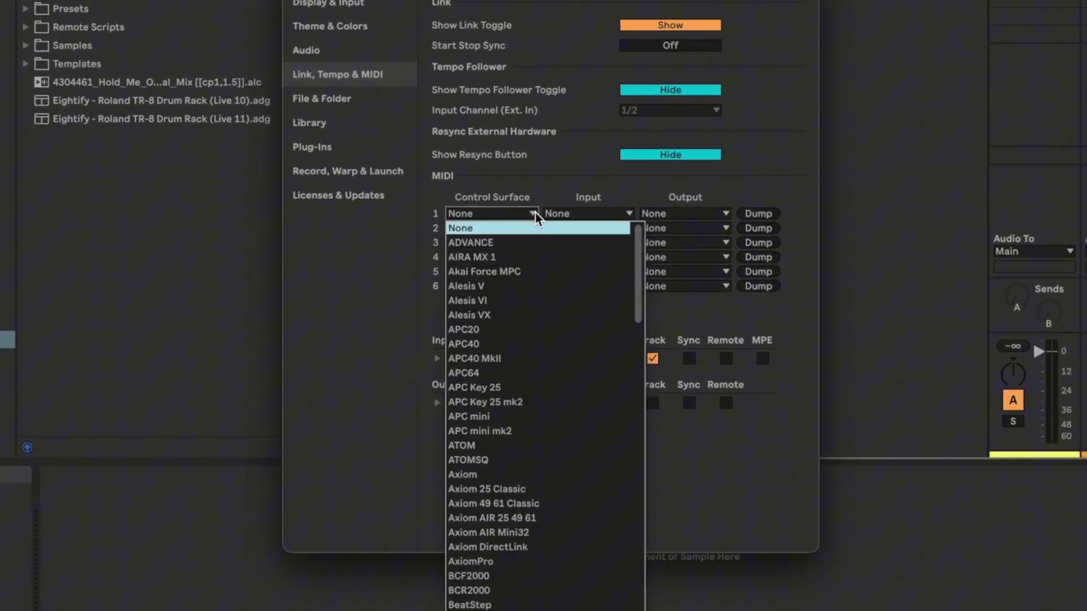
{"action": "left_click_drag", "start_coordinate": [640, 257], "coordinate": [637, 586]}
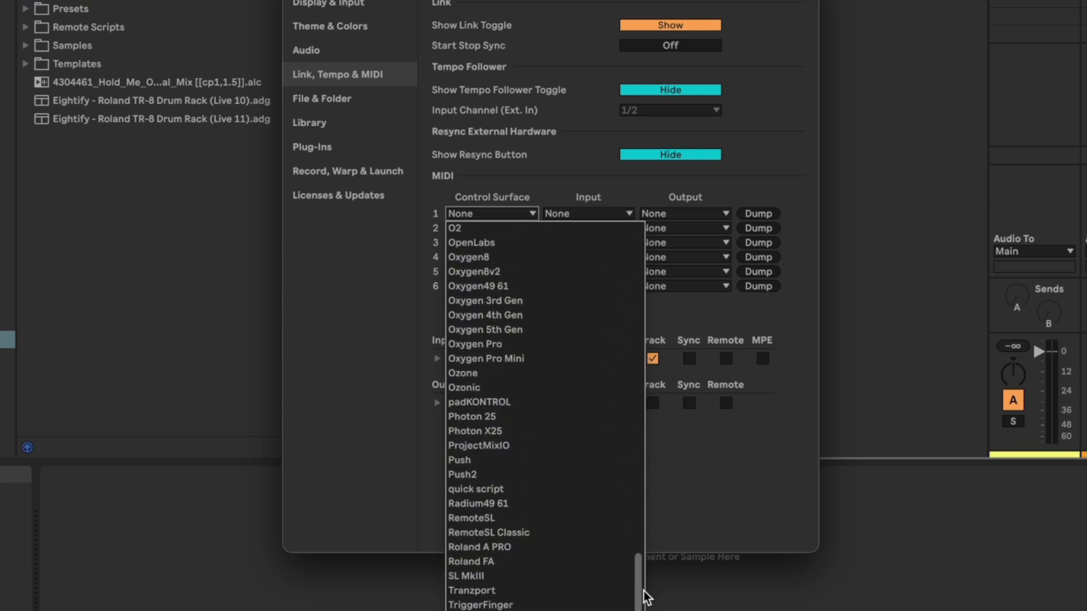
{"action": "left_click", "coordinate": [554, 488]}
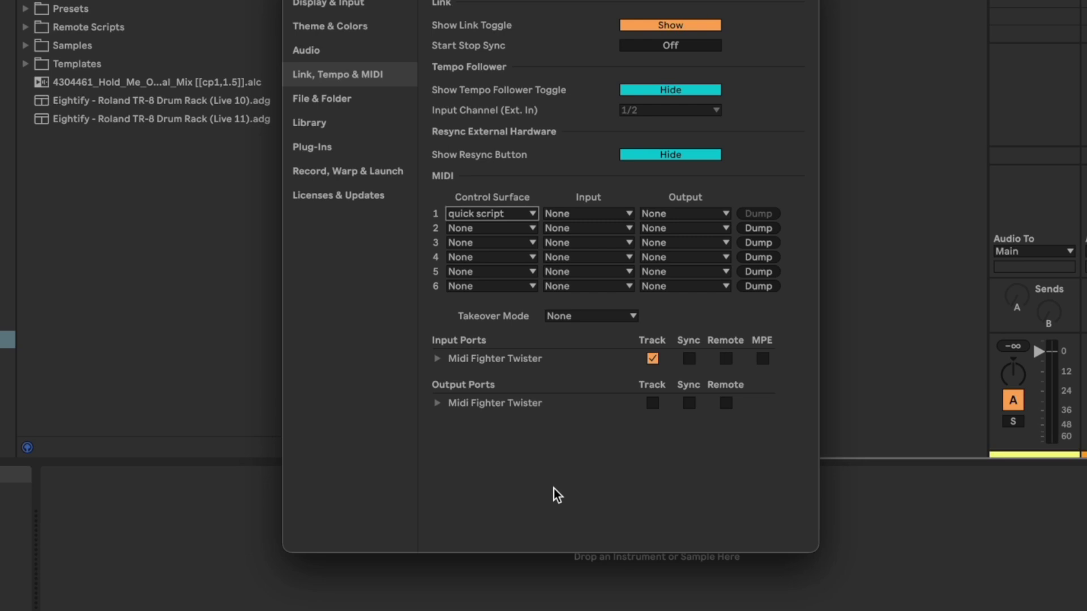
Set both the input and output of quick script to Midi Fighter Twister.
{"action": "left_click", "coordinate": [630, 213]}
{"action": "left_click", "coordinate": [623, 242]}
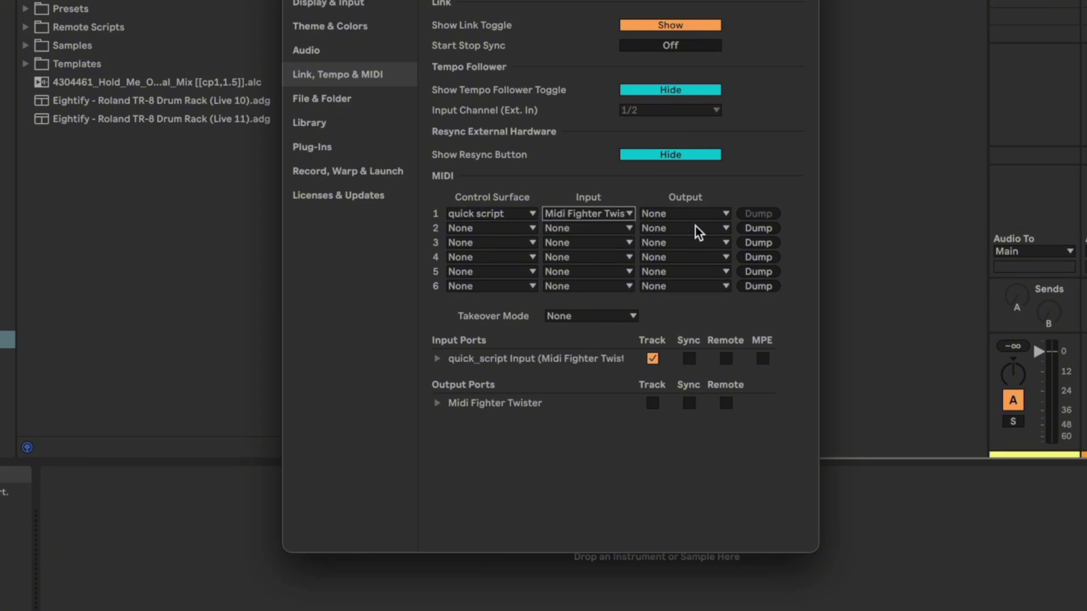
{"action": "left_click", "coordinate": [725, 213]}
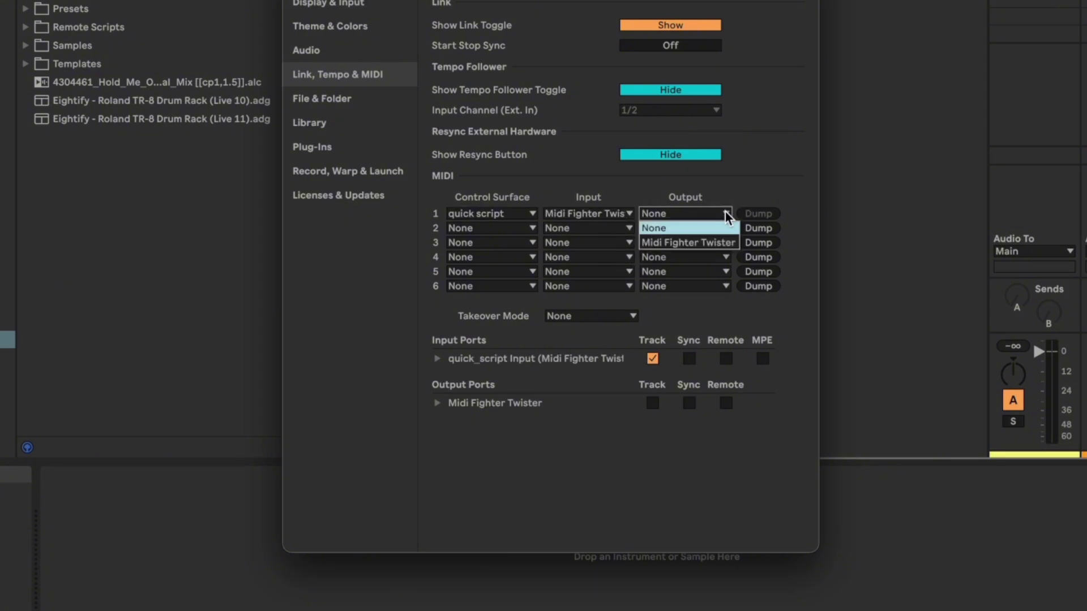
{"action": "left_click", "coordinate": [711, 242]}
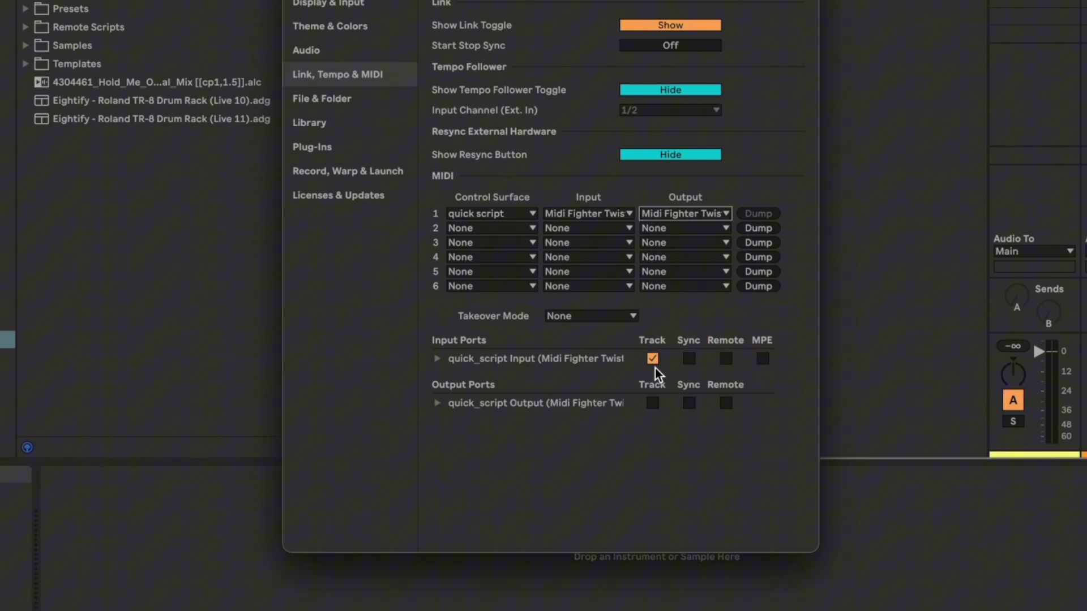
Enable Remote on the input port, plus Track and Remote on the output port.
{"action": "left_click", "coordinate": [725, 358]}
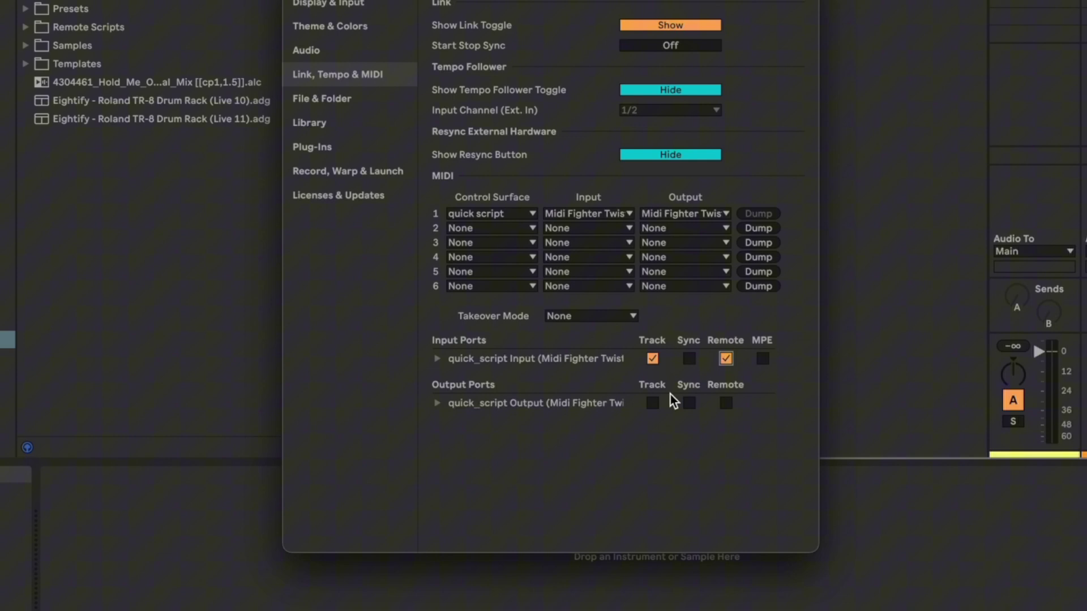
{"action": "left_click", "coordinate": [656, 404]}
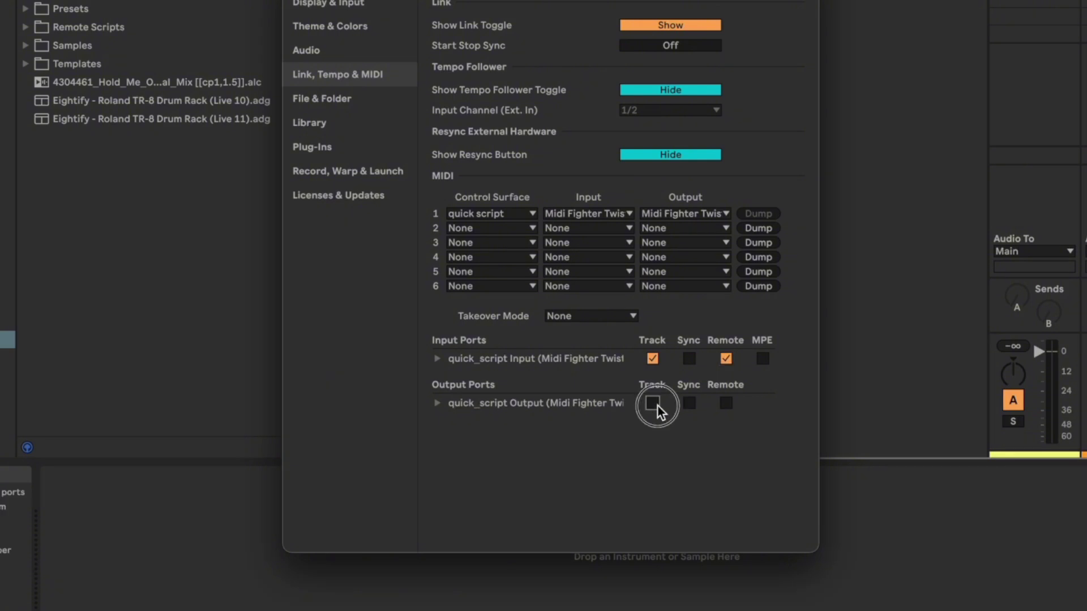
{"action": "left_click", "coordinate": [725, 403]}
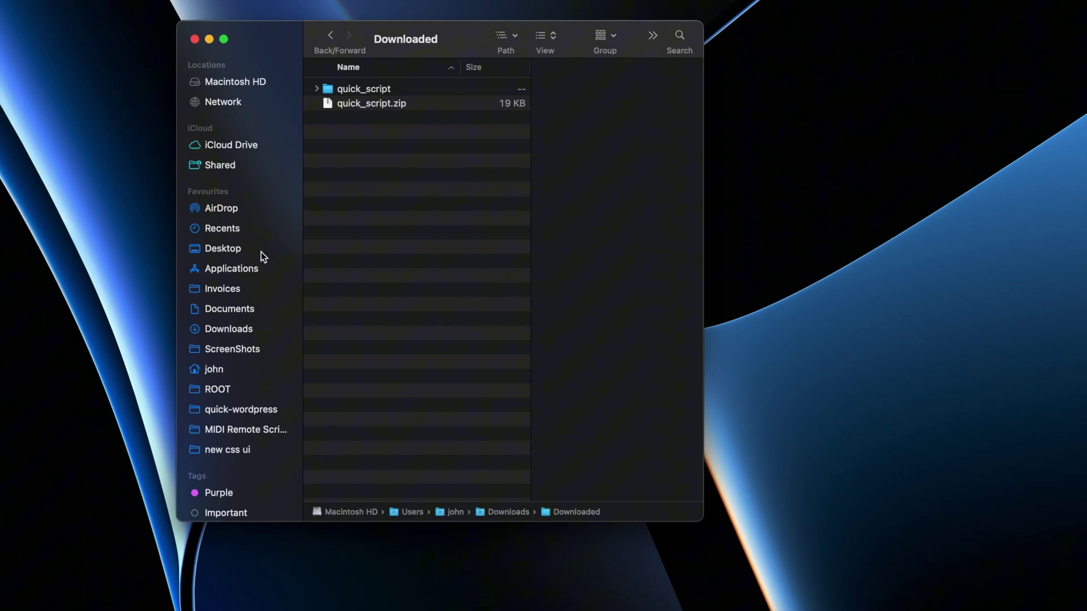
Open Ableton Live 12 Suite's Contents/App-Resources/MIDI Remote Scripts folder via Show Package Contents.
{"action": "left_click", "coordinate": [243, 270]}
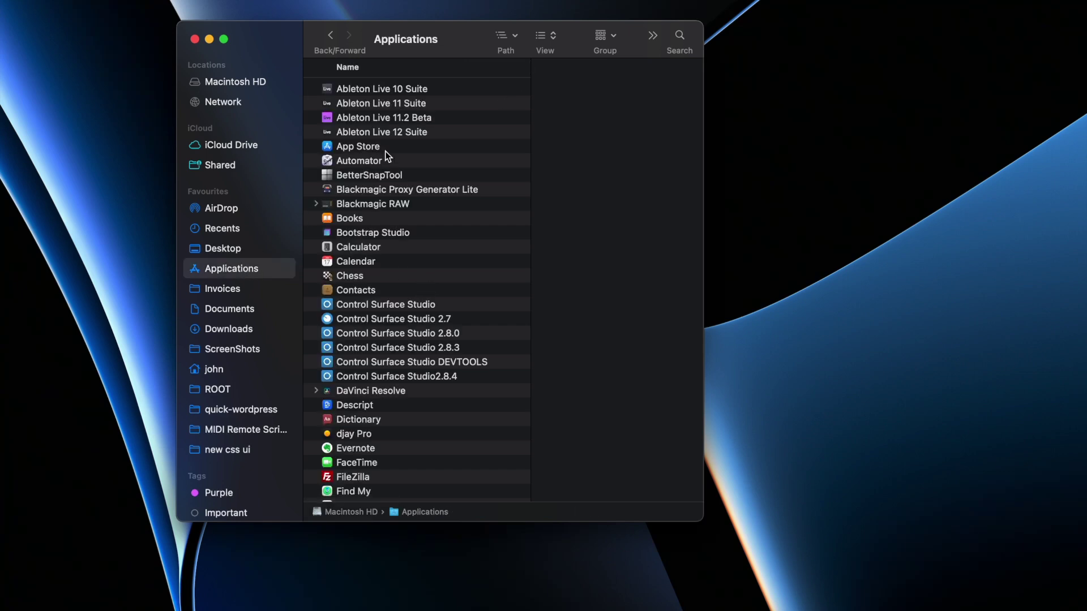
{"action": "left_click", "coordinate": [408, 131]}
{"action": "right_click", "coordinate": [407, 132]}
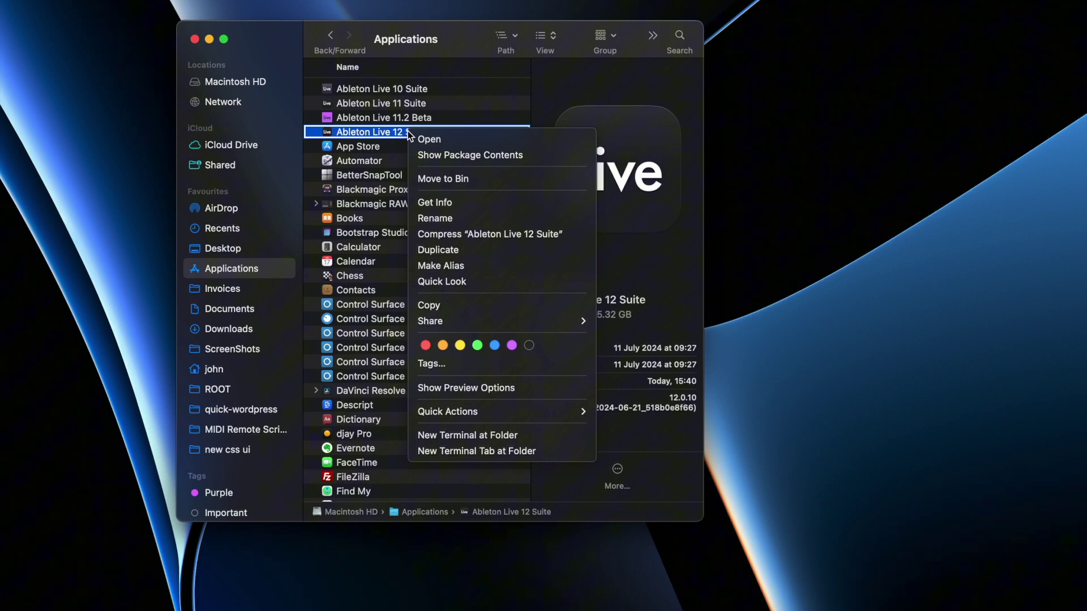
{"action": "left_click", "coordinate": [466, 156]}
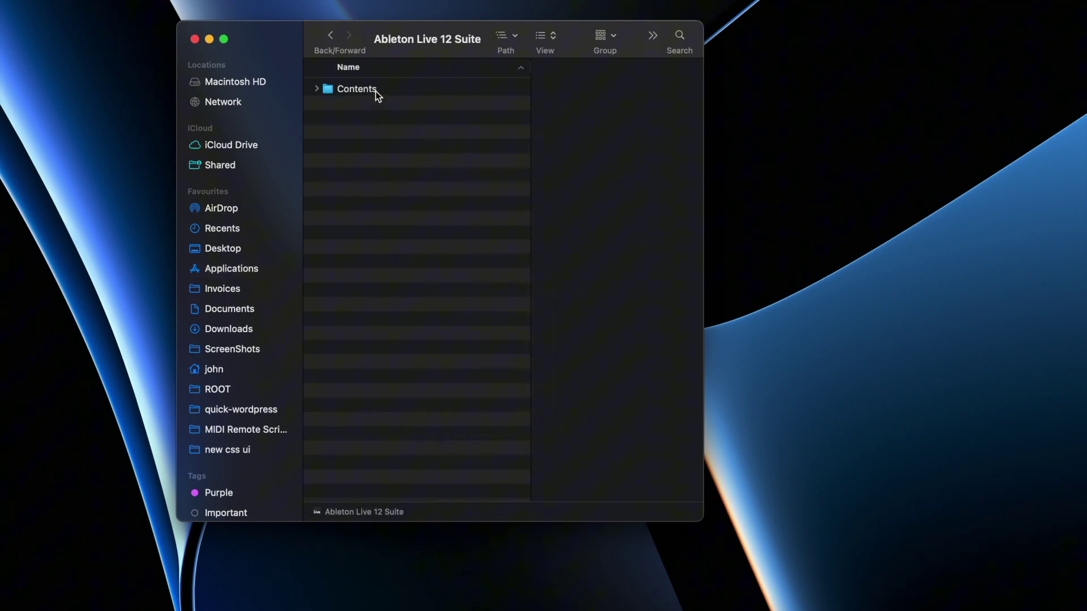
{"action": "double_click", "coordinate": [375, 90]}
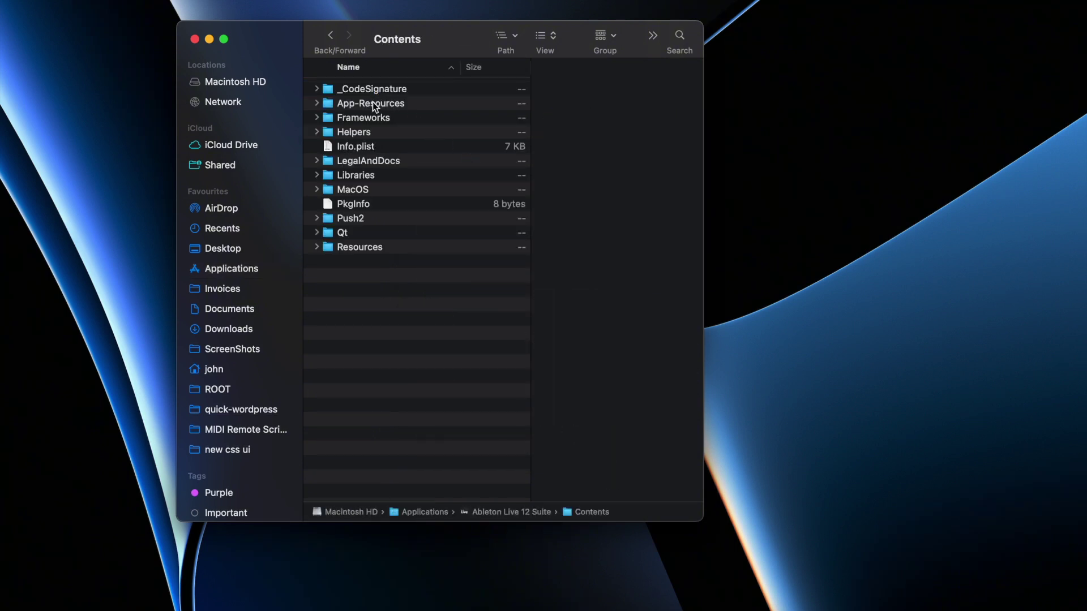
{"action": "double_click", "coordinate": [373, 103]}
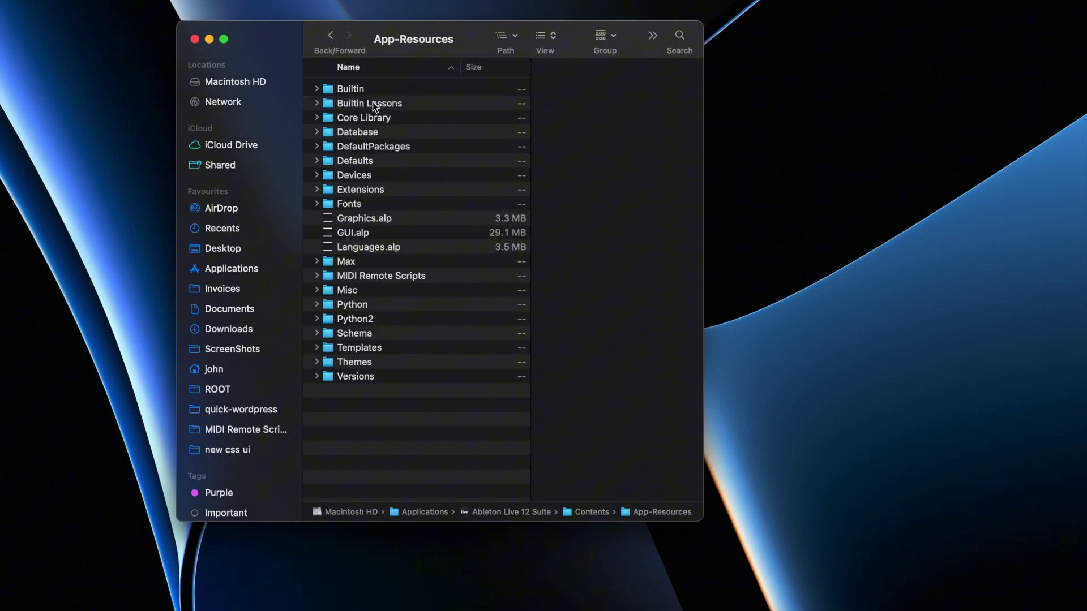
{"action": "double_click", "coordinate": [374, 276]}
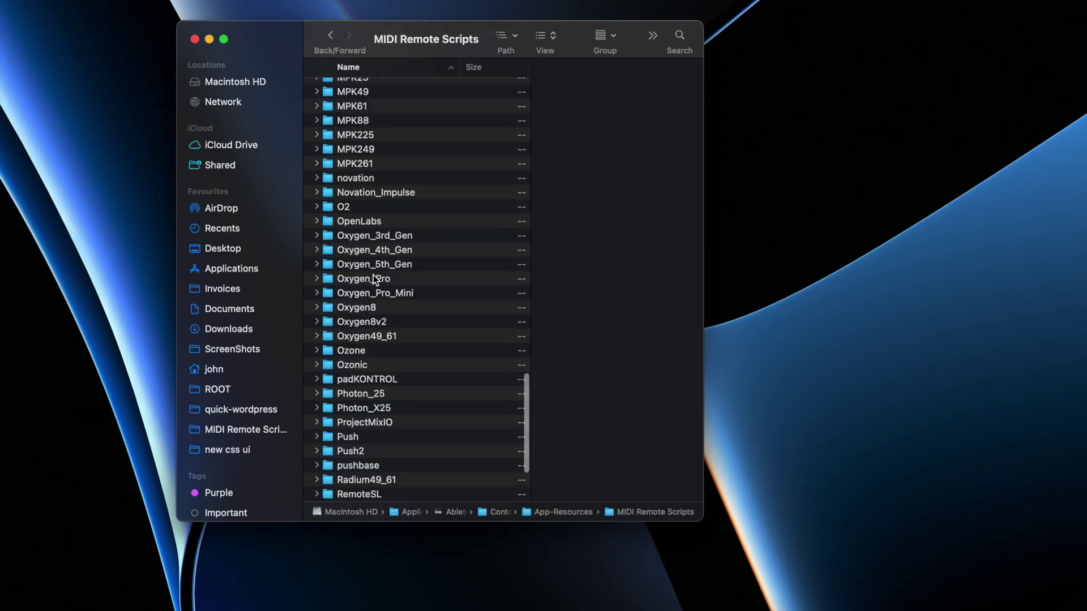
Move quick_script from the Downloaded folder into MIDI Remote Scripts.
{"action": "scroll", "coordinate": [453, 275], "scroll_direction": "up", "scroll_amount": 20}
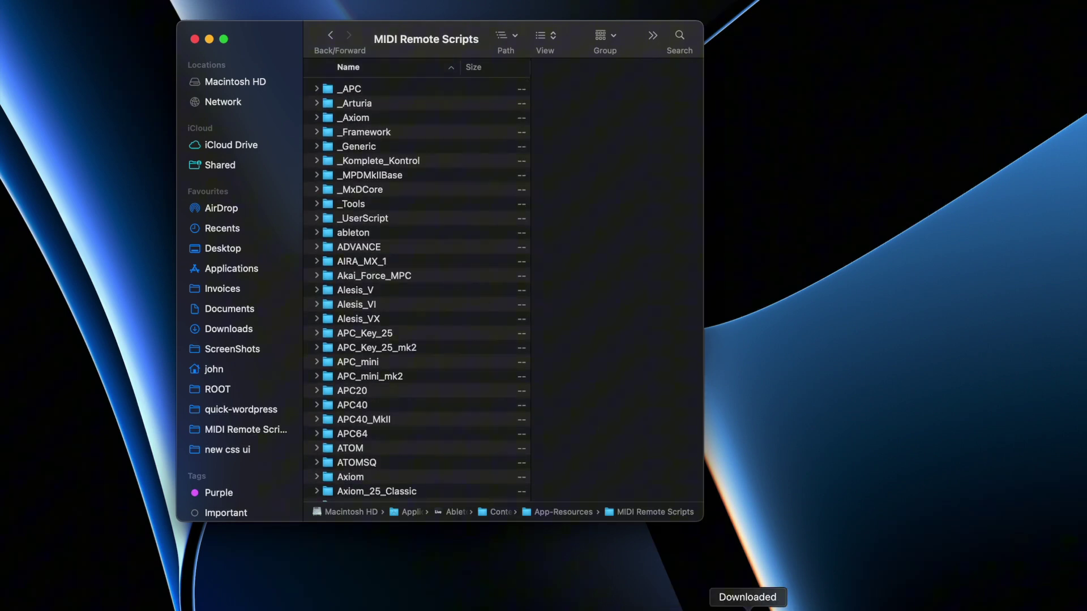
{"action": "left_click", "coordinate": [747, 609]}
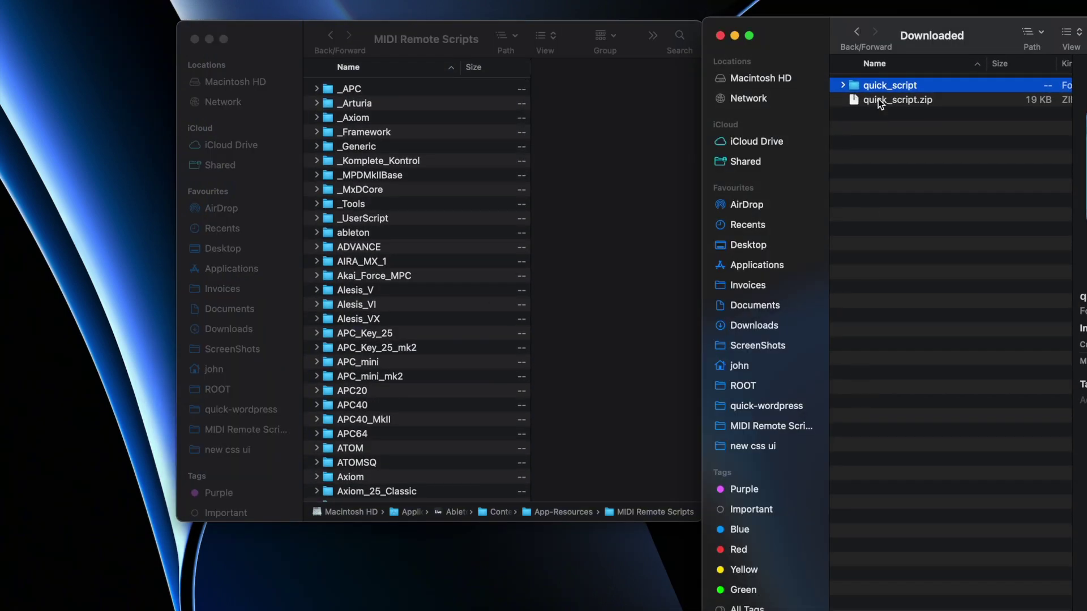
{"action": "left_click_drag", "start_coordinate": [856, 87], "coordinate": [477, 98]}
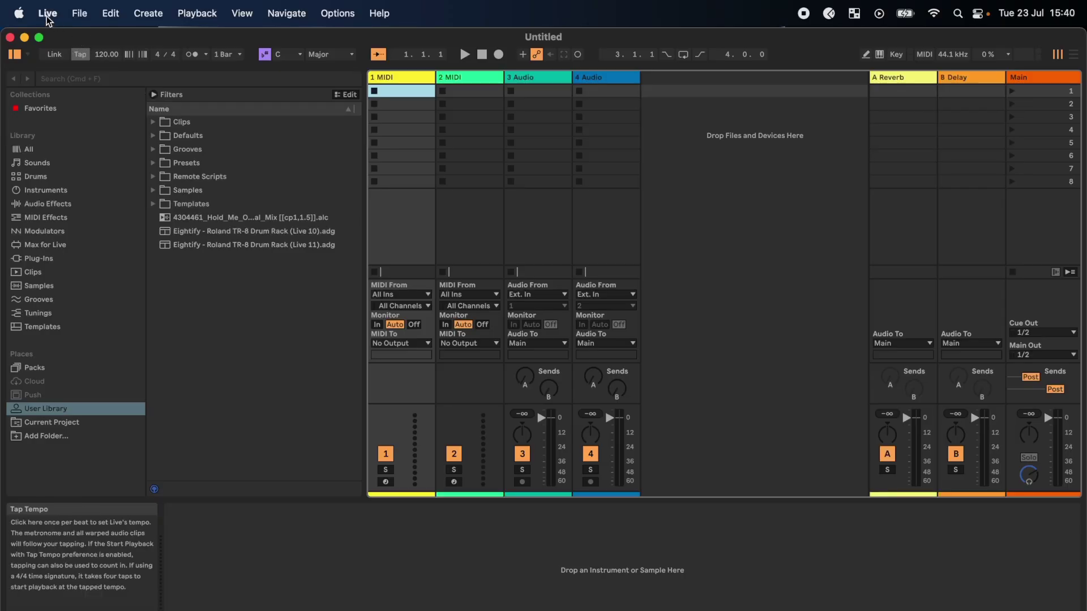
Open Live's Settings and scroll through the Control Surface 1 list of available surfaces.
{"action": "left_click", "coordinate": [47, 13]}
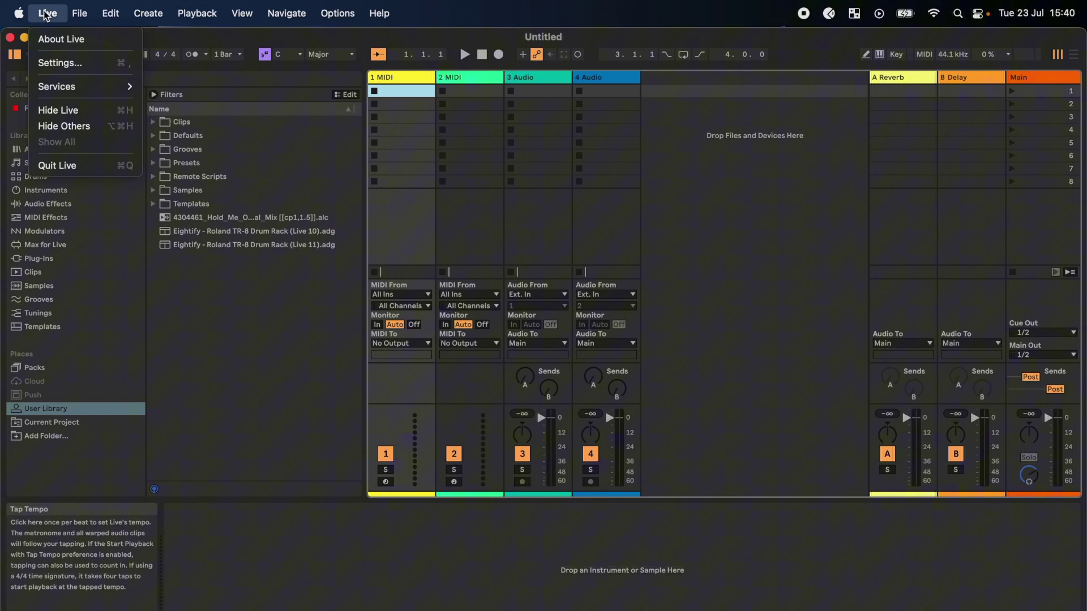
{"action": "left_click", "coordinate": [55, 64]}
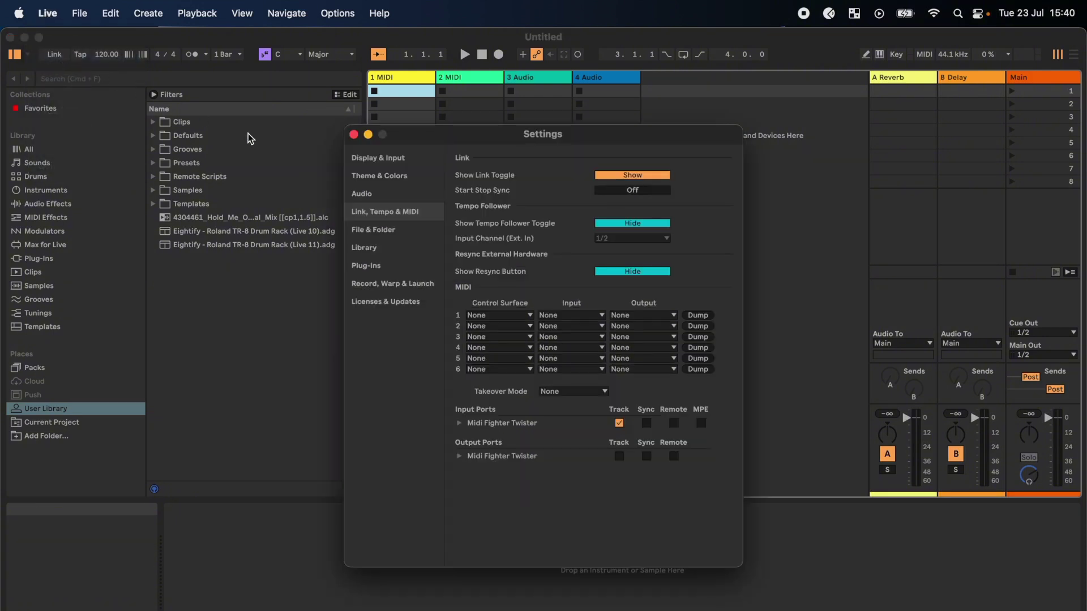
{"action": "left_click", "coordinate": [524, 315]}
{"action": "left_click_drag", "start_coordinate": [609, 365], "coordinate": [611, 600]}
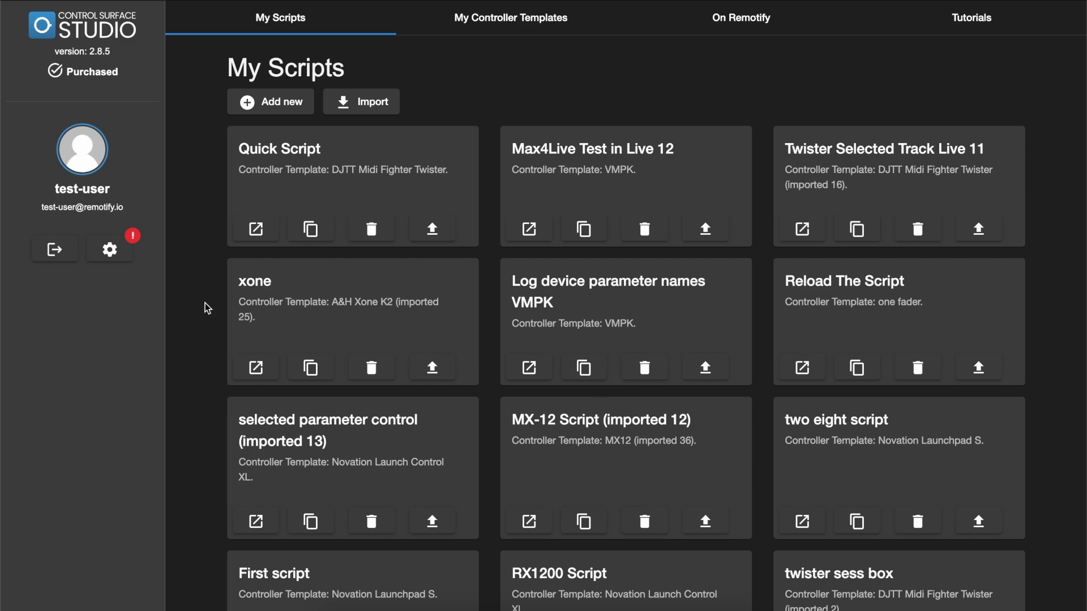
Point Control Surface Studio's Live application setting to Ableton Live 12 Suite.app and check the resulting folder paths.
{"action": "left_click", "coordinate": [112, 256]}
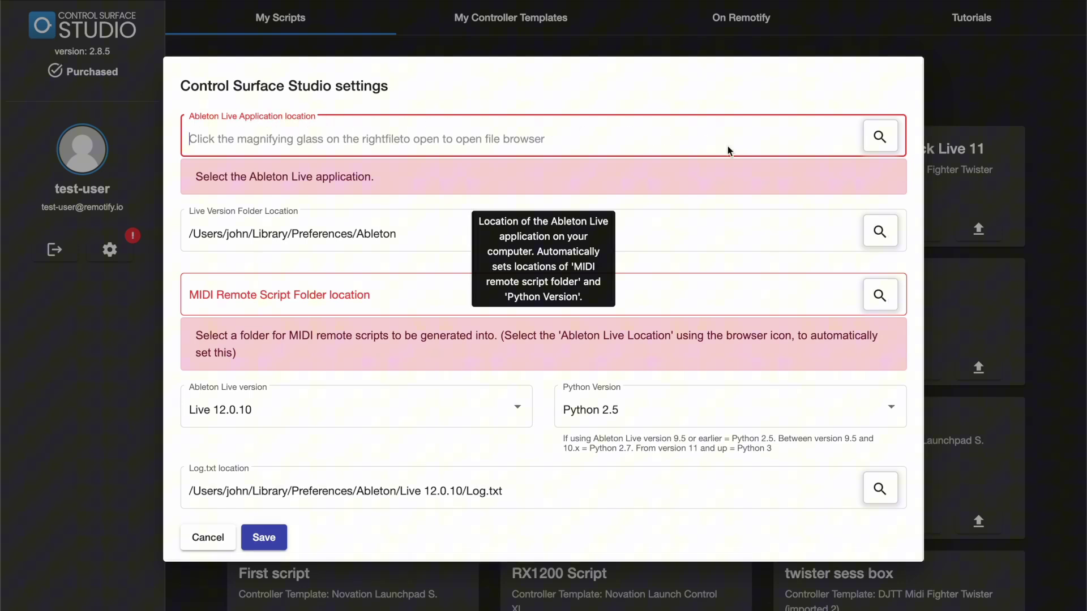
{"action": "left_click", "coordinate": [879, 137]}
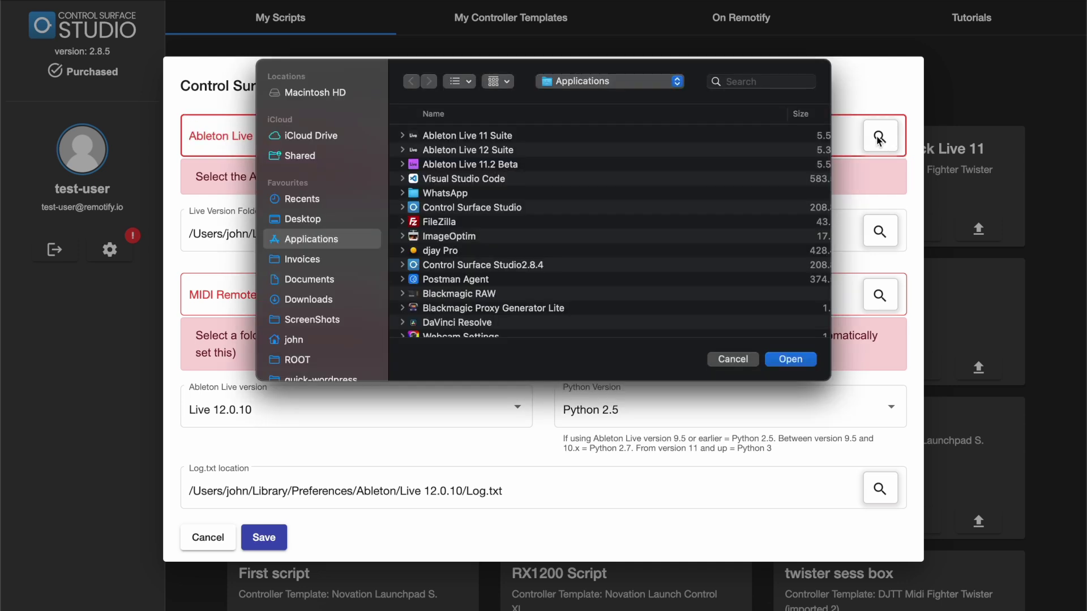
{"action": "left_click", "coordinate": [542, 149]}
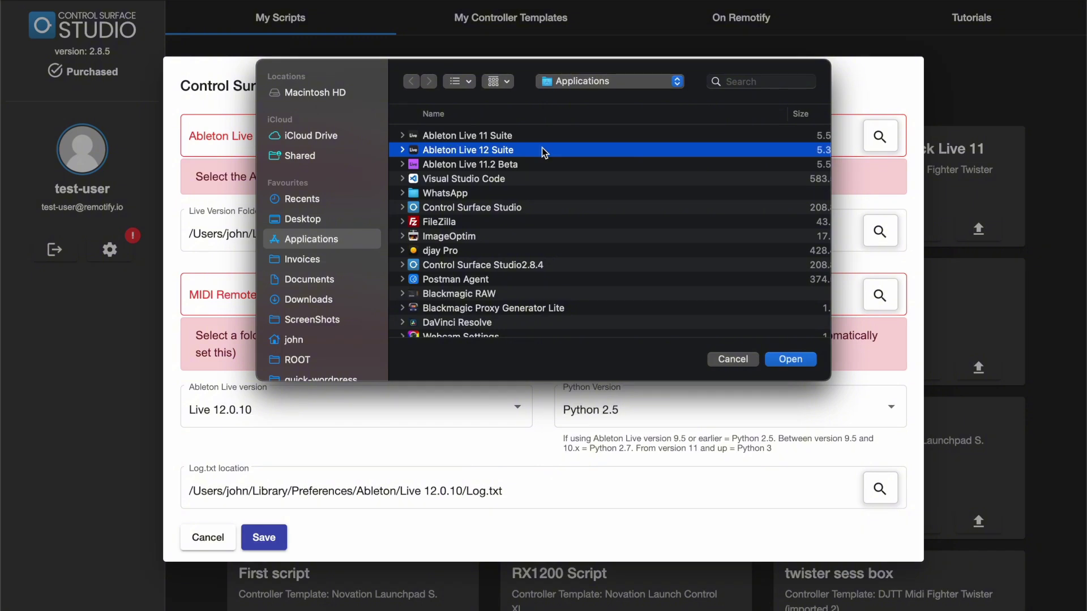
{"action": "left_click", "coordinate": [790, 360]}
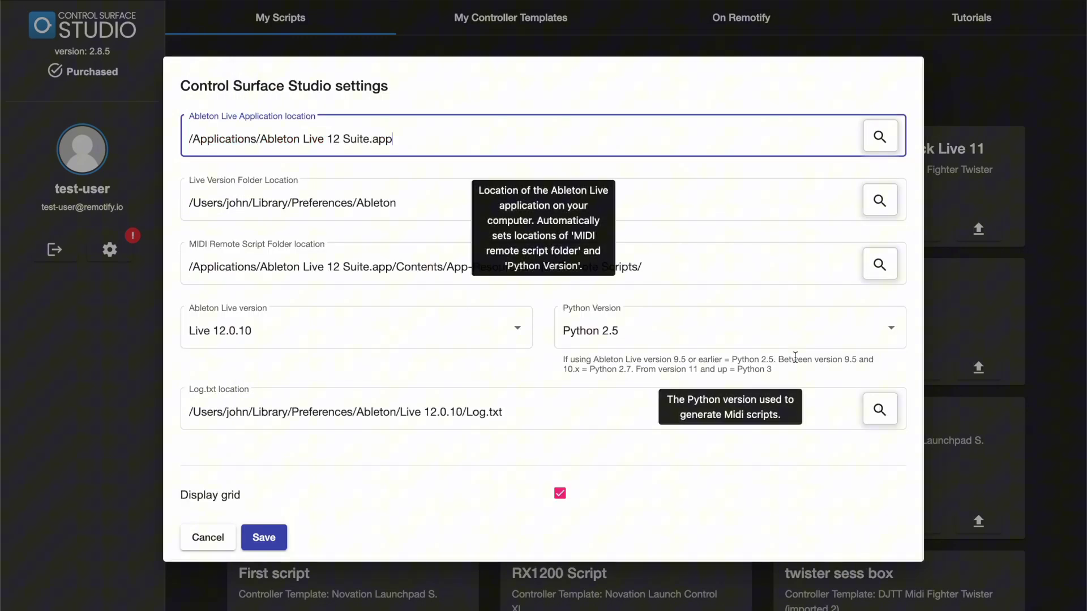
{"action": "left_click", "coordinate": [414, 202]}
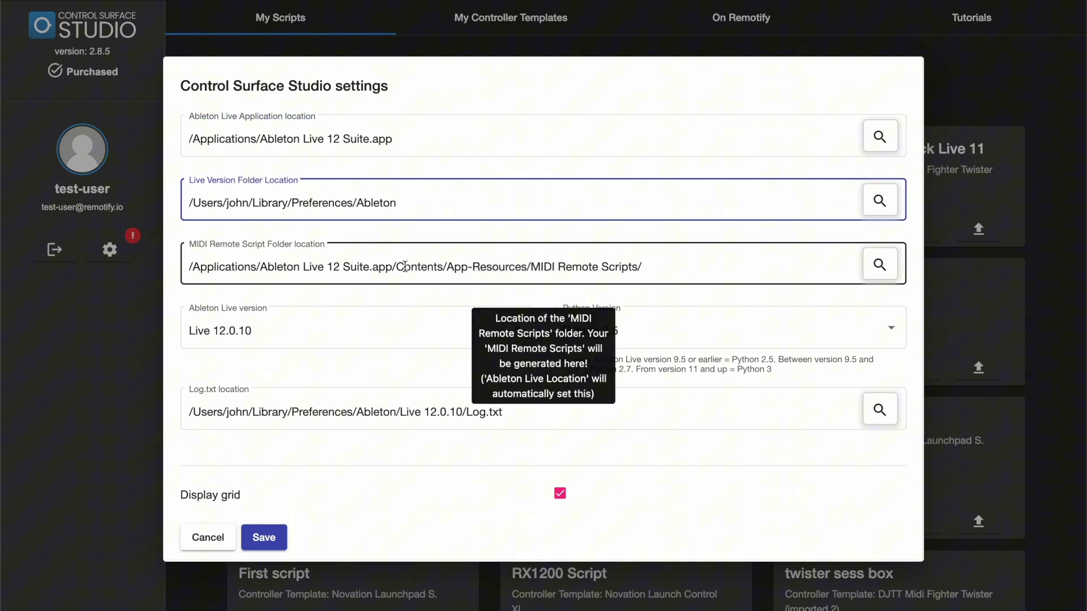
{"action": "left_click", "coordinate": [666, 270]}
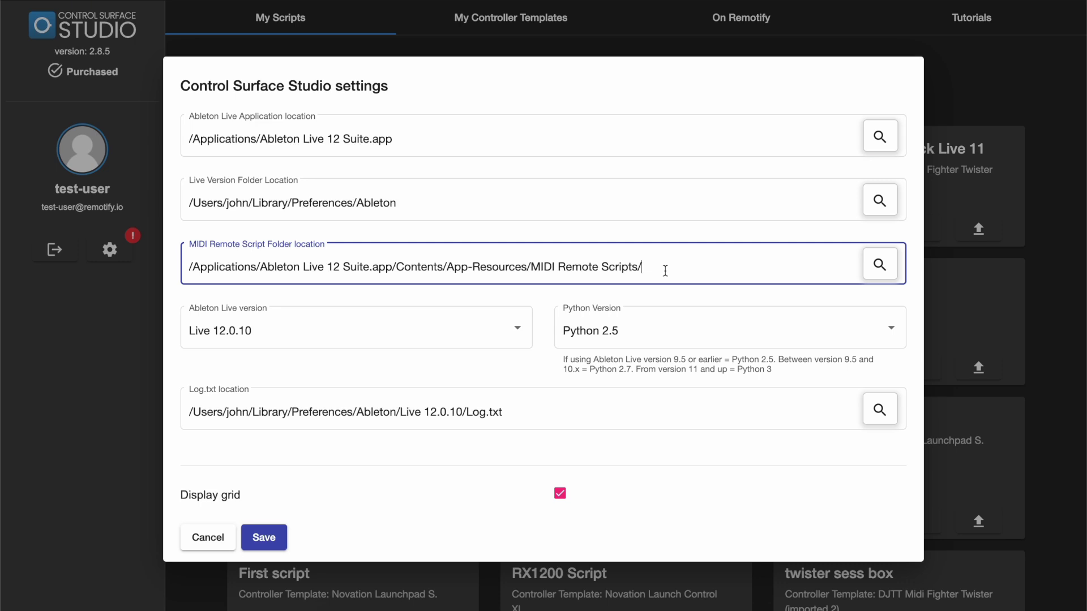
Re-select Live version 12.0.10 so Python Version switches to 3, and save the settings.
{"action": "left_click", "coordinate": [519, 329]}
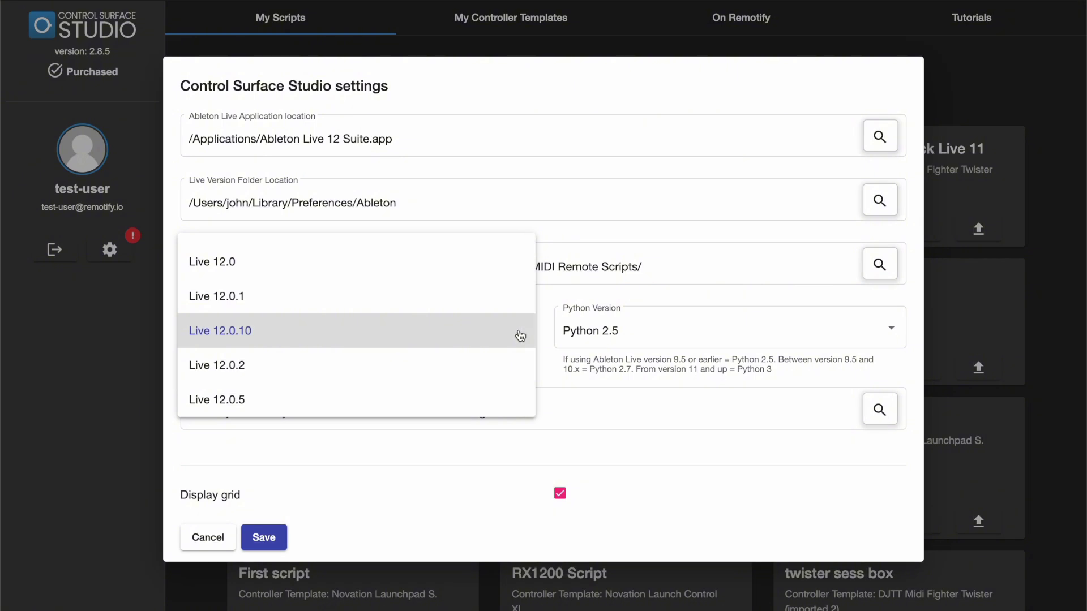
{"action": "scroll", "coordinate": [517, 335], "scroll_direction": "up", "scroll_amount": 2}
{"action": "scroll", "coordinate": [517, 335], "scroll_direction": "down", "scroll_amount": 2}
{"action": "left_click", "coordinate": [511, 347]}
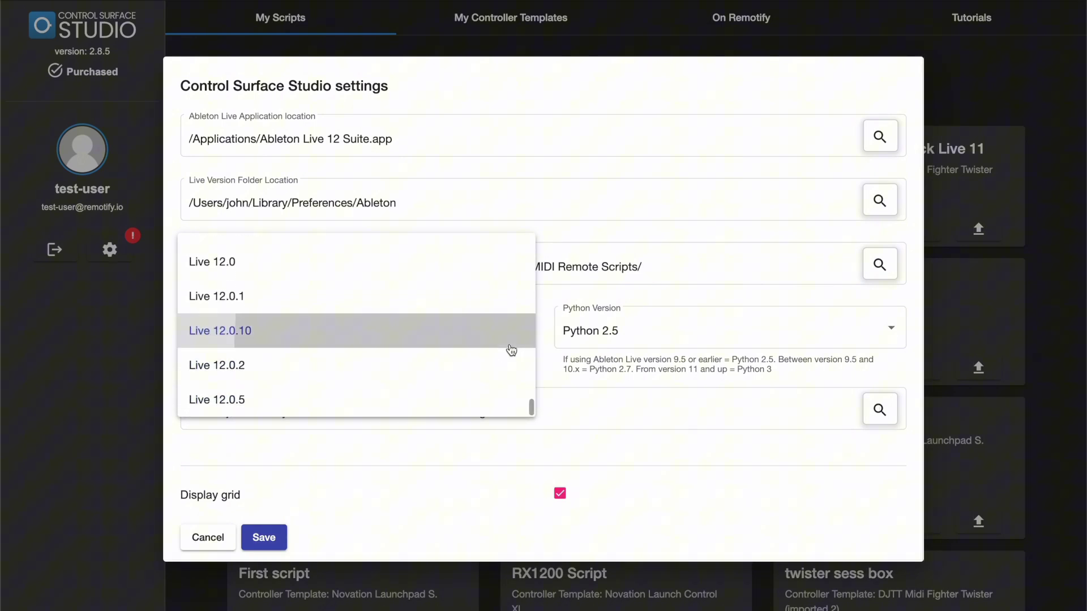
{"action": "left_click", "coordinate": [513, 327]}
{"action": "left_click", "coordinate": [485, 371]}
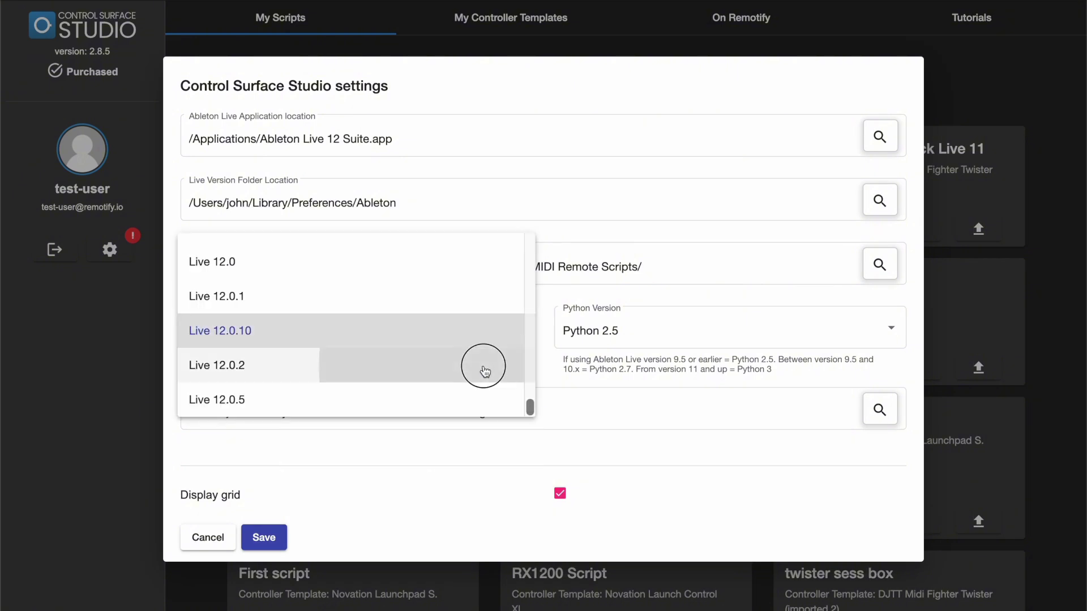
{"action": "left_click", "coordinate": [486, 267]}
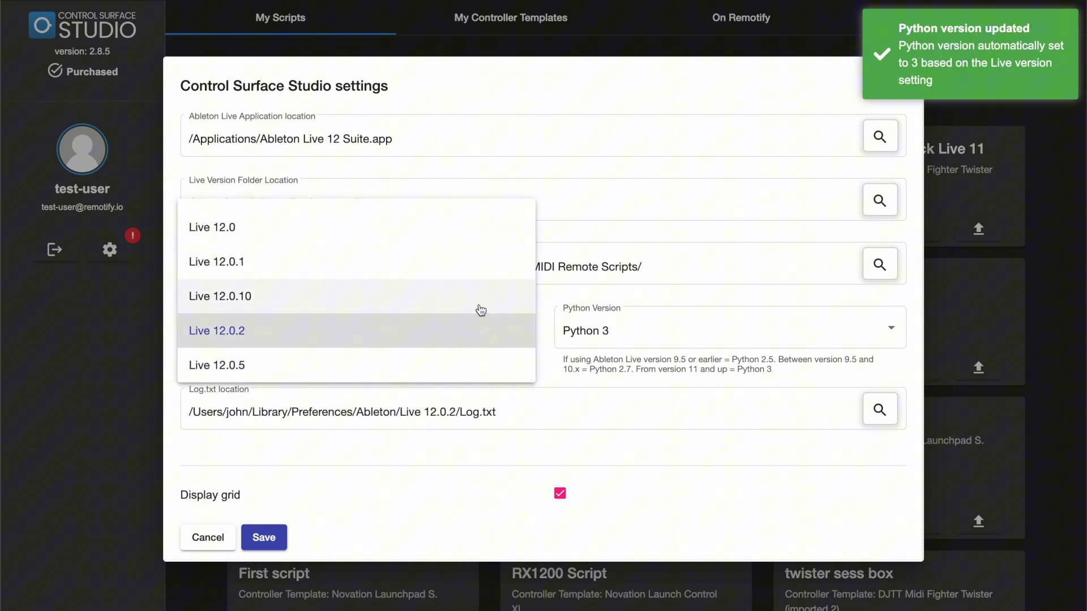
{"action": "left_click", "coordinate": [481, 311]}
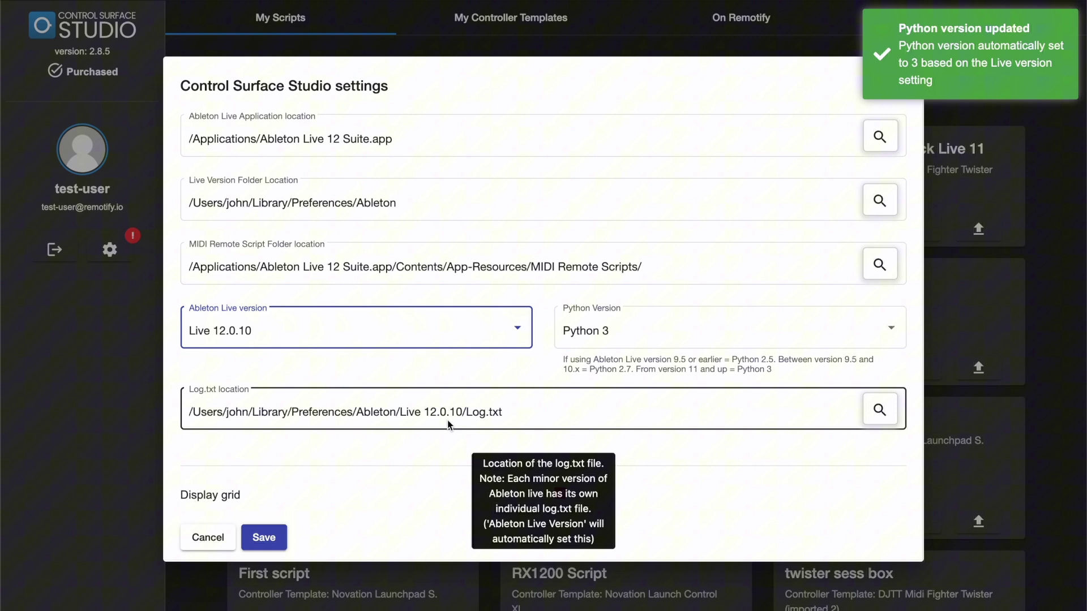
{"action": "left_click", "coordinate": [264, 538]}
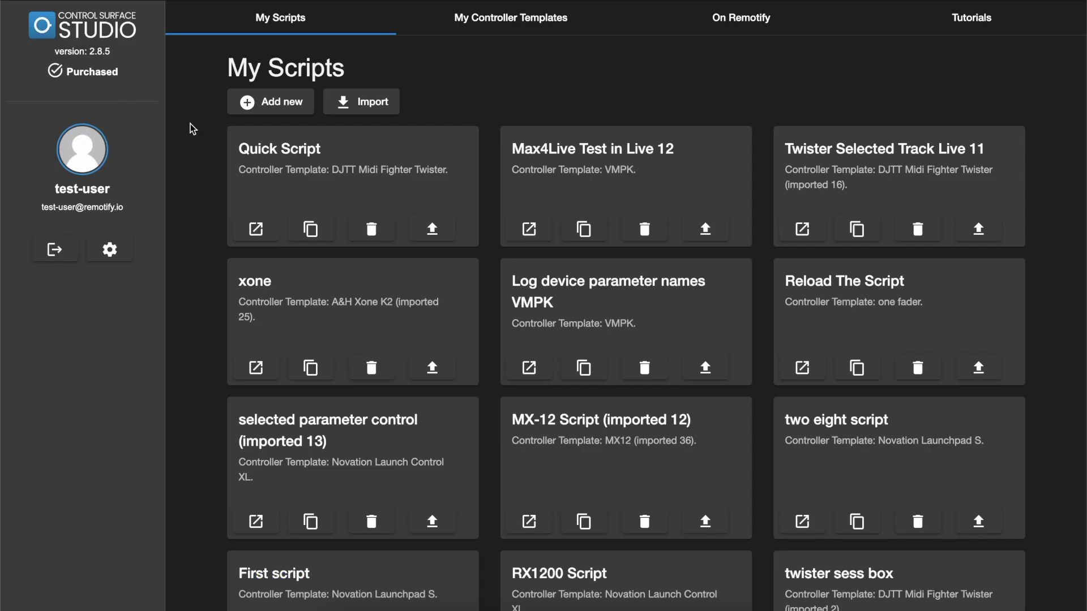
Generate the Quick Script as the css_quick_script remote script, then launch Ableton Live.
{"action": "left_click", "coordinate": [258, 229]}
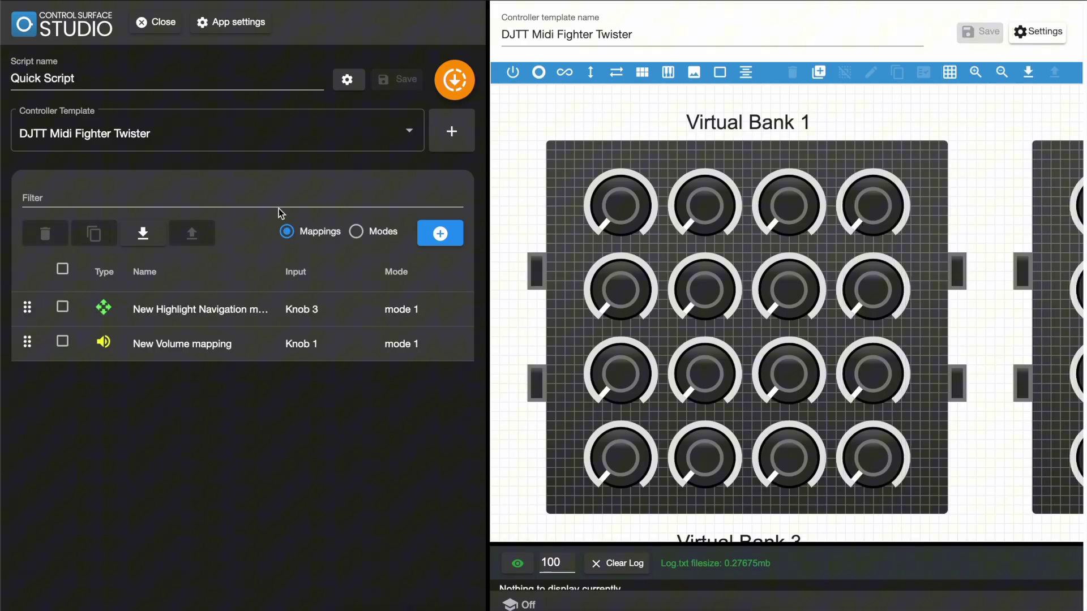
{"action": "left_click", "coordinate": [456, 84]}
{"action": "key", "text": "super+space"}
{"action": "type", "text": "ableton"}
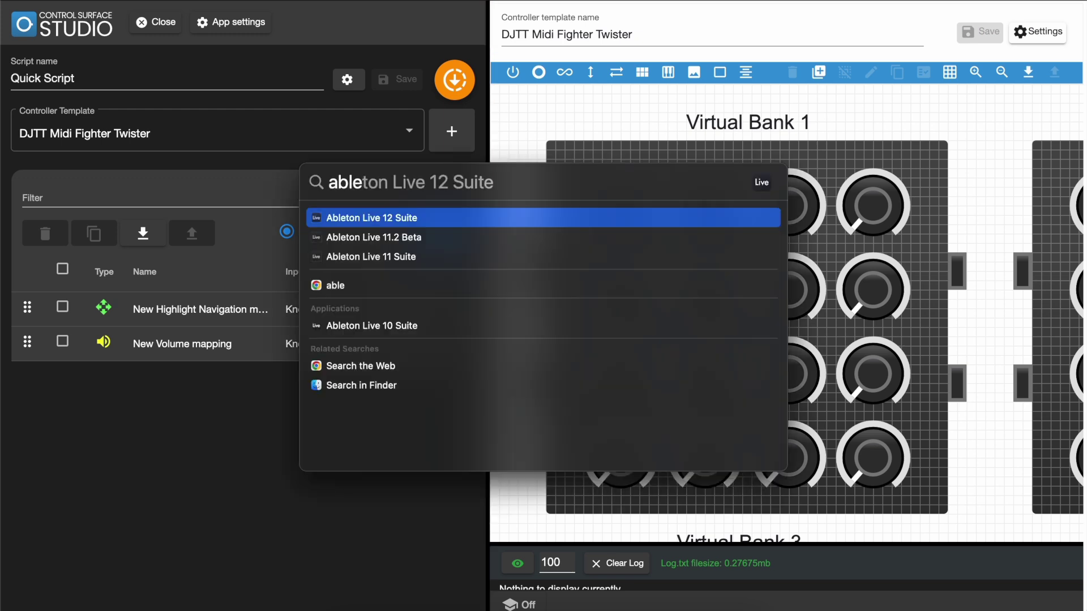
{"action": "key", "text": "Return"}
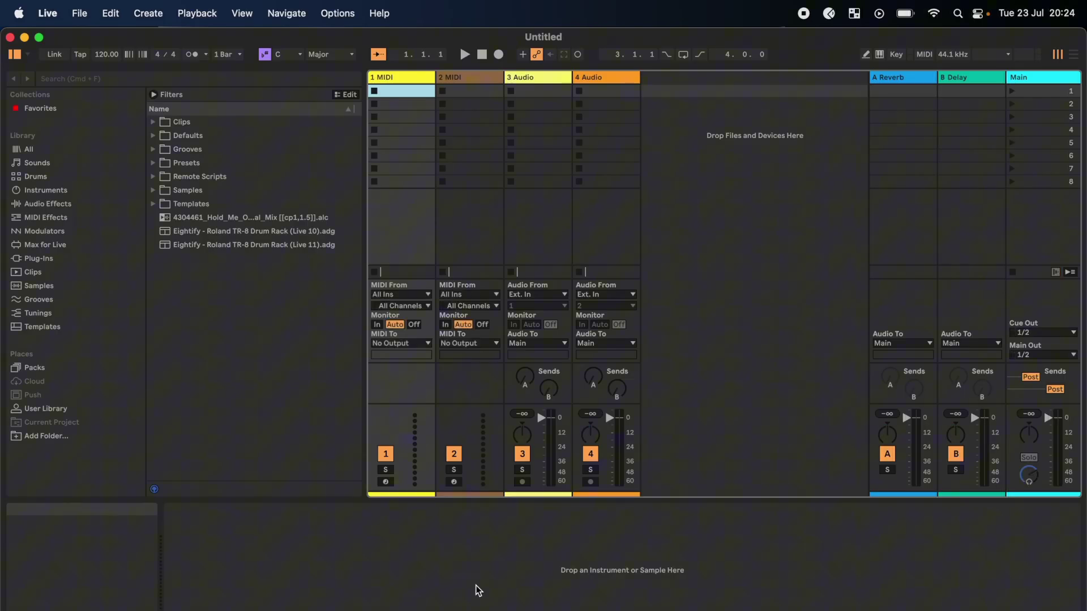
In Live's Link, Tempo & MIDI settings, set Control Surface slot 1 to css quick script.
{"action": "left_click", "coordinate": [48, 13]}
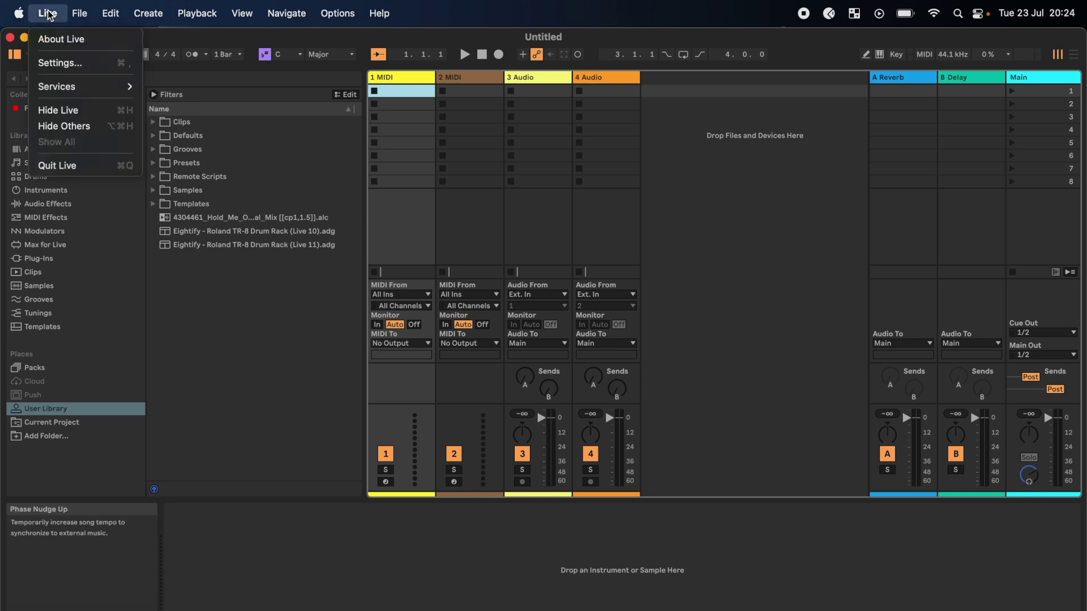
{"action": "left_click", "coordinate": [62, 63]}
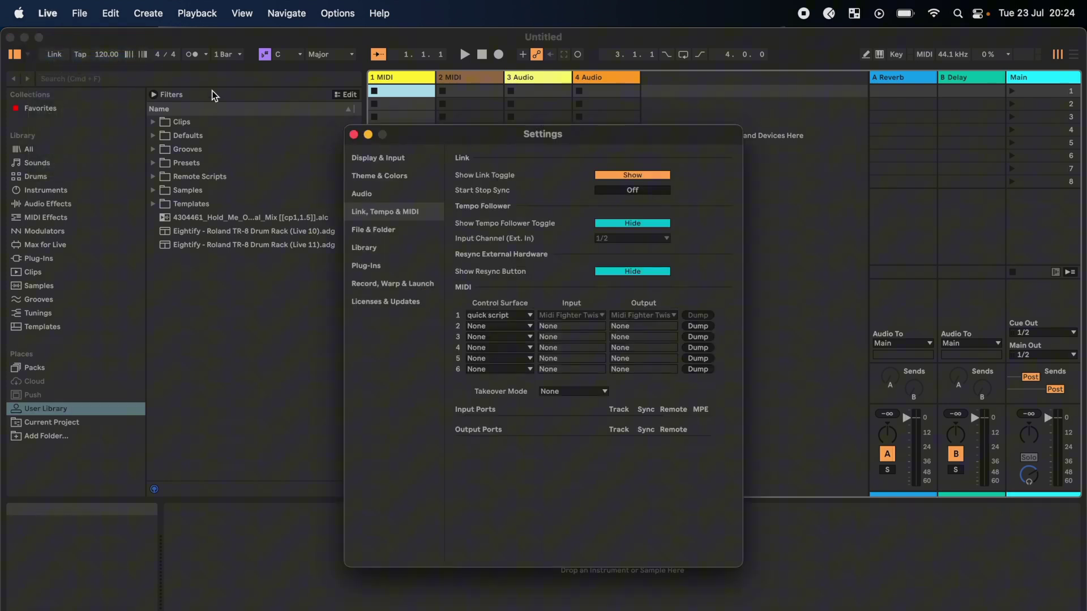
{"action": "left_click", "coordinate": [530, 315]}
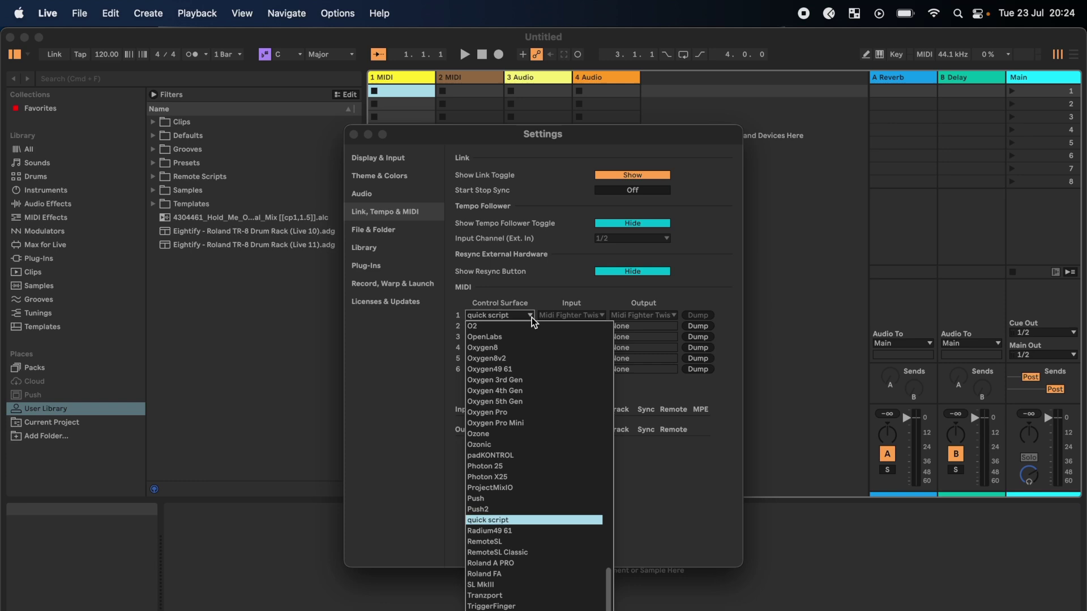
{"action": "left_click_drag", "start_coordinate": [610, 589], "coordinate": [608, 389]}
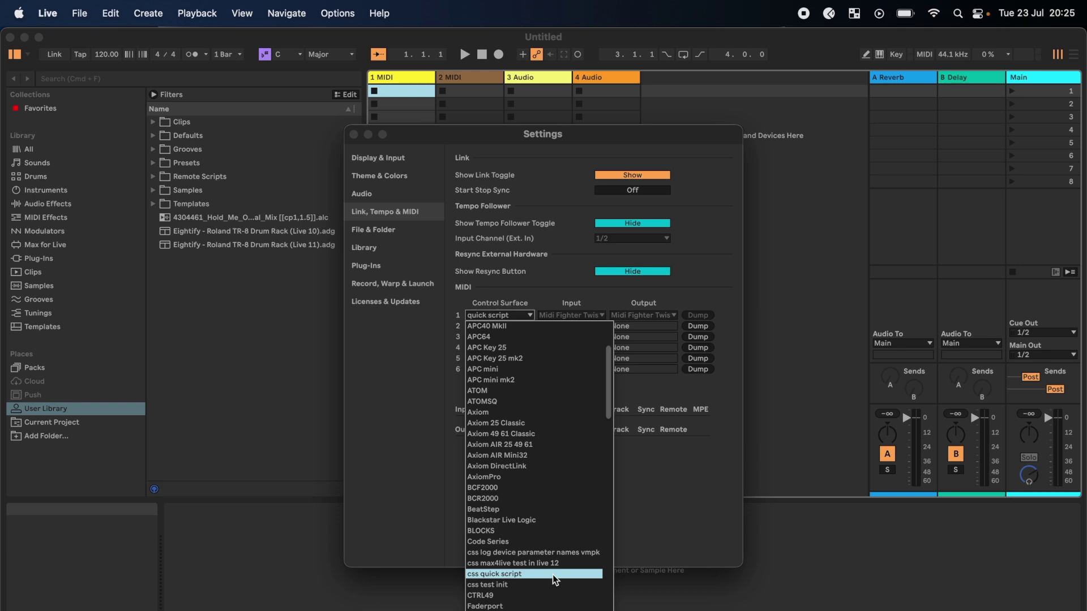
{"action": "left_click", "coordinate": [553, 575]}
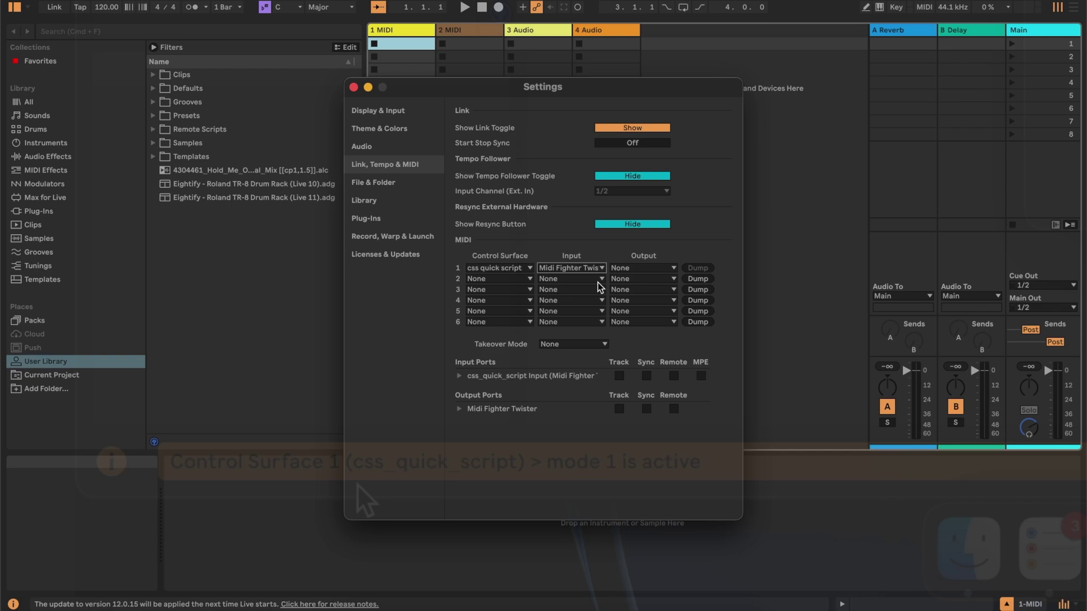
Set slot 1 output to Midi Fighter Twister and enable Track and Remote on both css_quick_script ports.
{"action": "left_click", "coordinate": [658, 272]}
{"action": "left_click", "coordinate": [655, 286]}
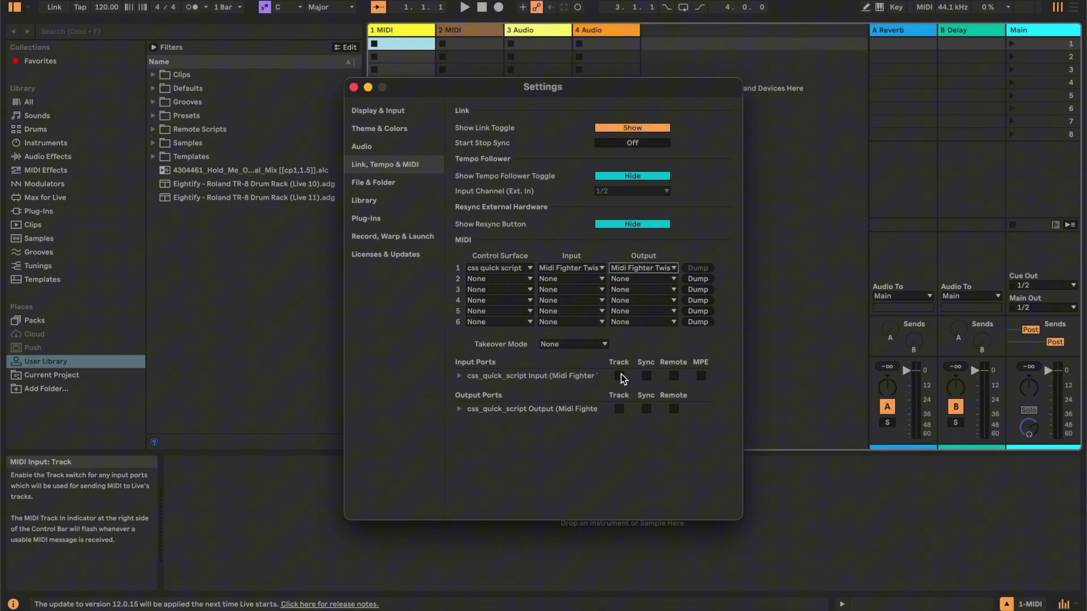
{"action": "left_click", "coordinate": [619, 376]}
{"action": "left_click", "coordinate": [619, 408]}
{"action": "left_click", "coordinate": [674, 375]}
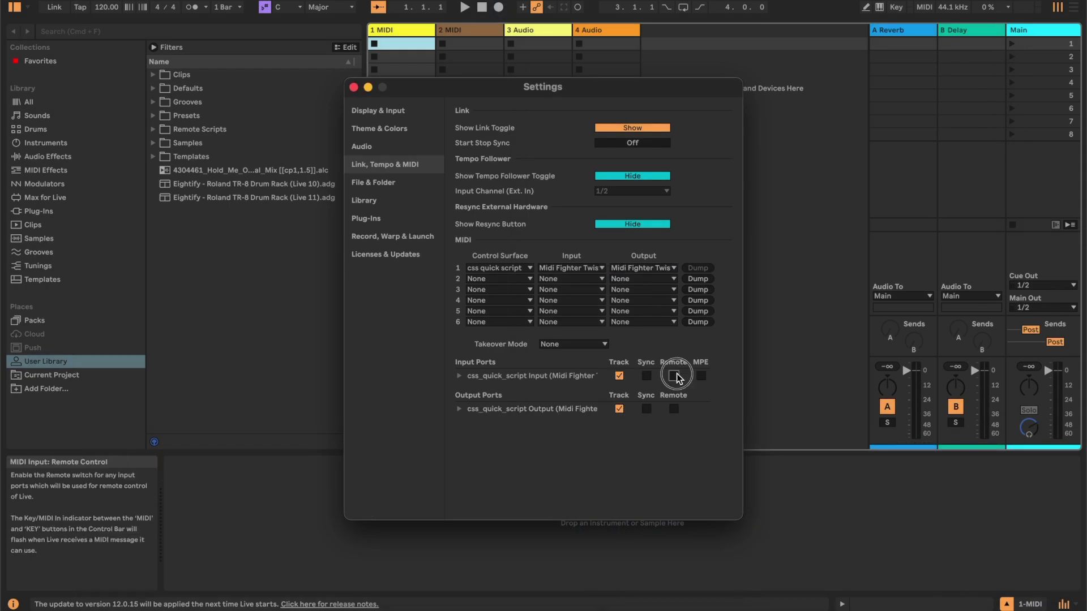
{"action": "left_click", "coordinate": [674, 409]}
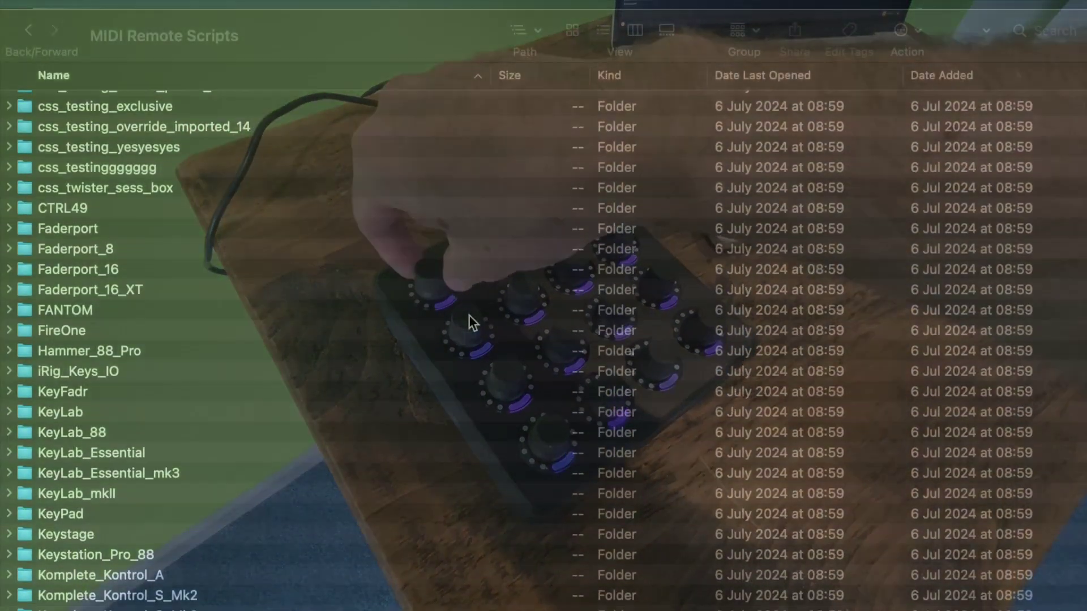
Scroll through the controller script folders in Finder's MIDI Remote Scripts folder.
{"action": "scroll", "coordinate": [469, 314], "scroll_direction": "down", "scroll_amount": 5}
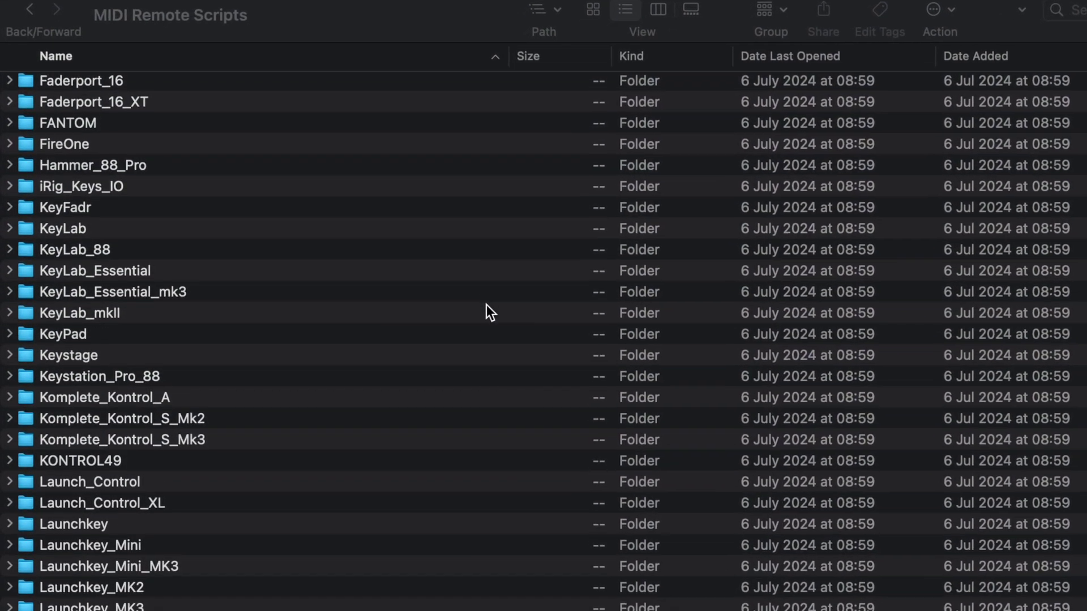
{"action": "scroll", "coordinate": [486, 304], "scroll_direction": "down", "scroll_amount": 5}
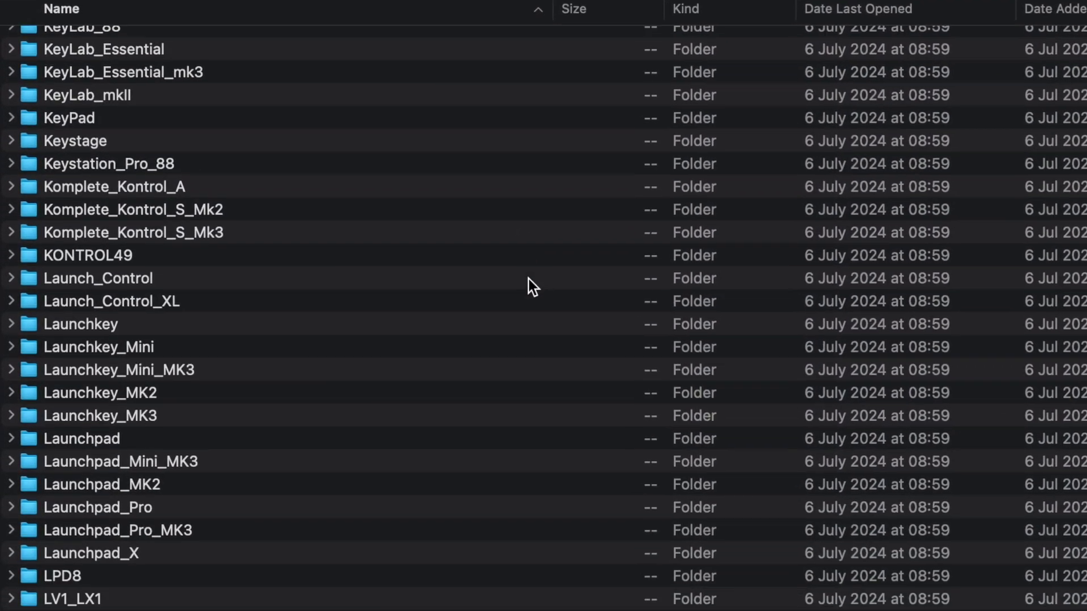
{"action": "scroll", "coordinate": [529, 279], "scroll_direction": "down", "scroll_amount": 5}
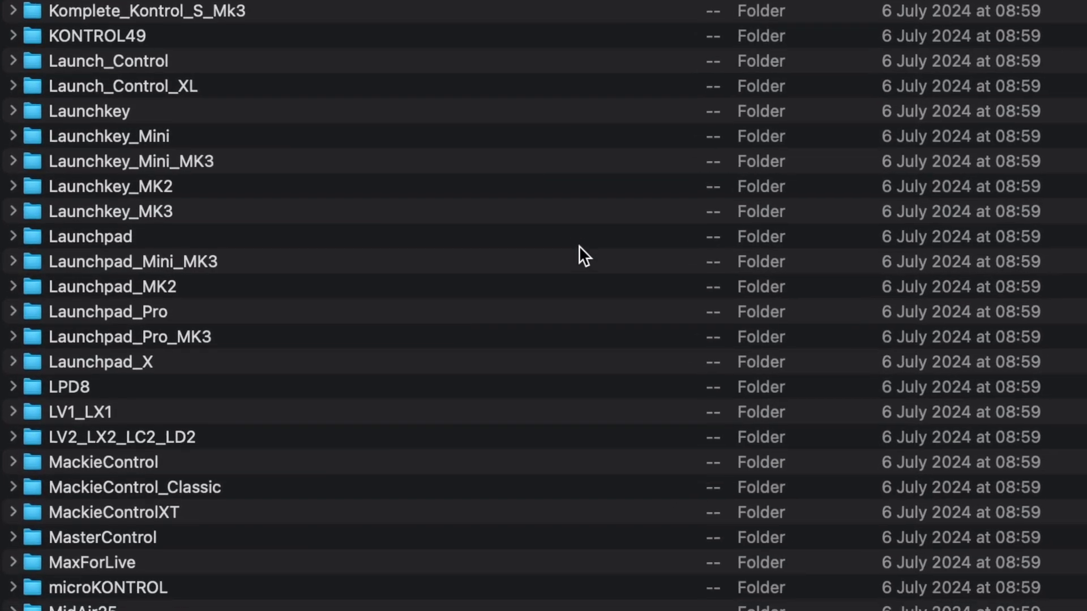
{"action": "scroll", "coordinate": [579, 246], "scroll_direction": "down", "scroll_amount": 5}
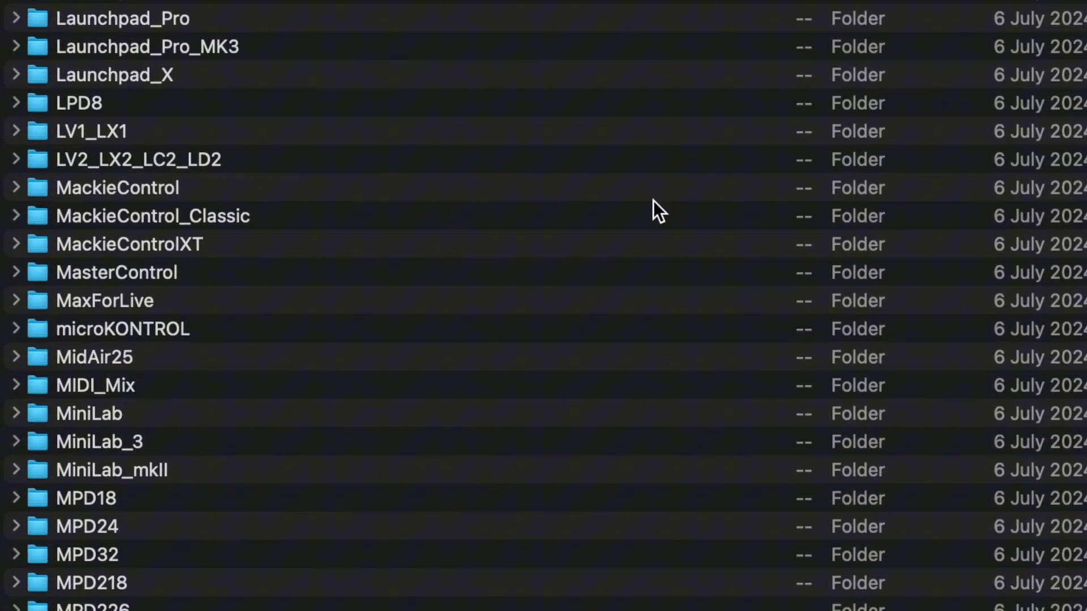
{"action": "scroll", "coordinate": [653, 201], "scroll_direction": "down", "scroll_amount": 8}
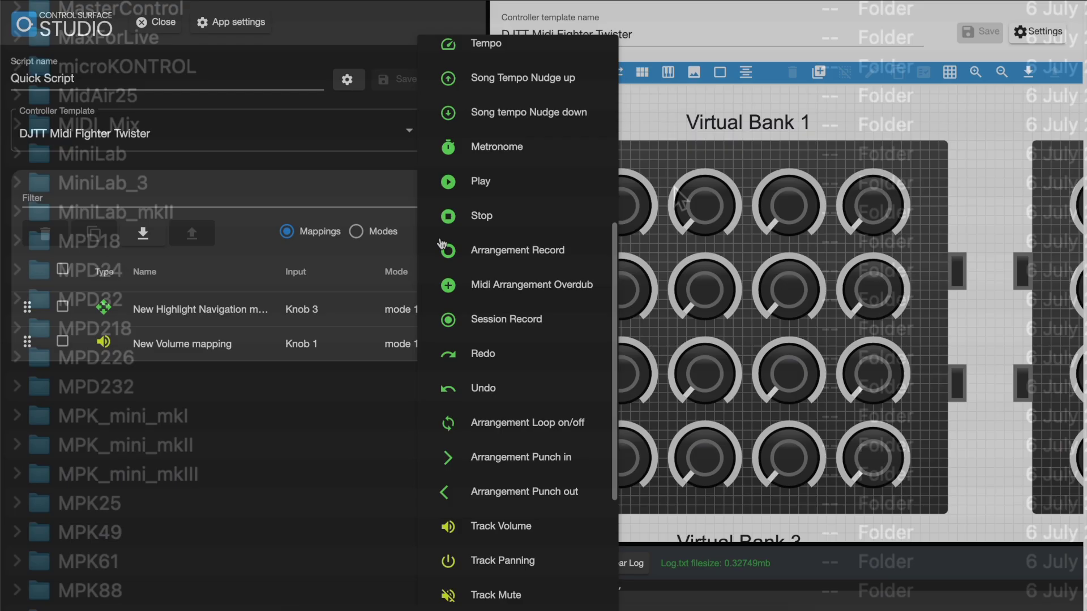
Add a Device Parameter mapping and rename it 'Selecte'.
{"action": "scroll", "coordinate": [508, 442], "scroll_direction": "down", "scroll_amount": 5}
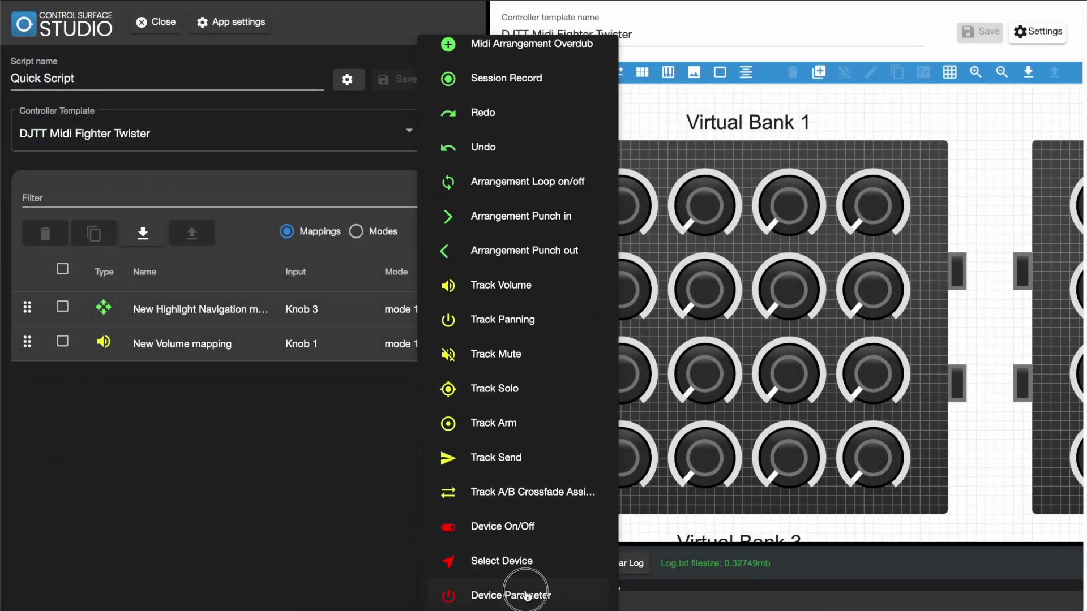
{"action": "left_click", "coordinate": [526, 595]}
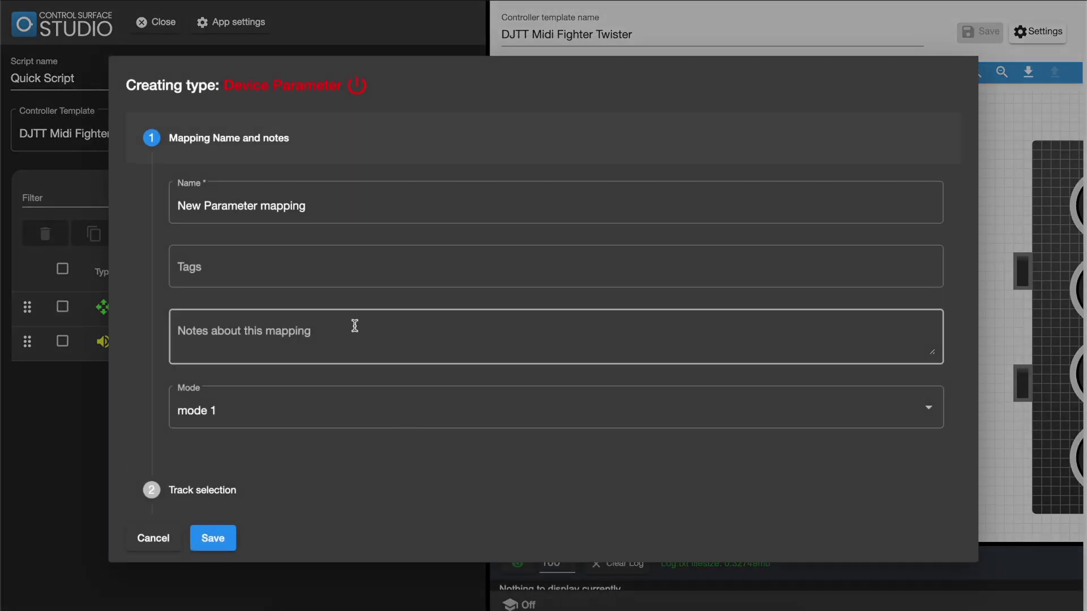
{"action": "triple_click", "coordinate": [333, 205]}
{"action": "type", "text": "Selecte"}
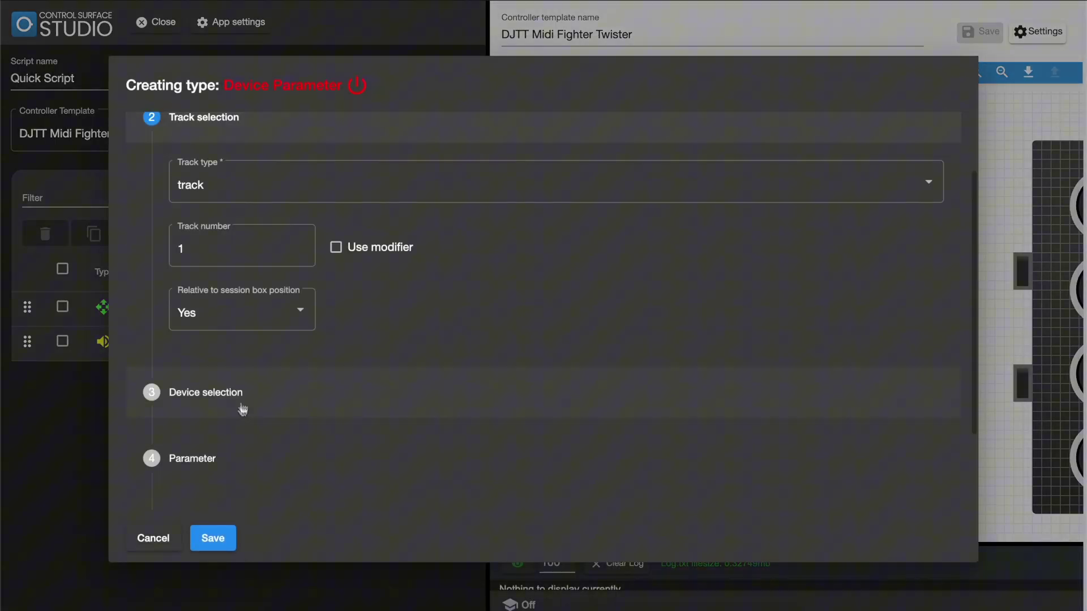
Target the selected track's selected device and set the parameter number to 4.
{"action": "left_click", "coordinate": [312, 197]}
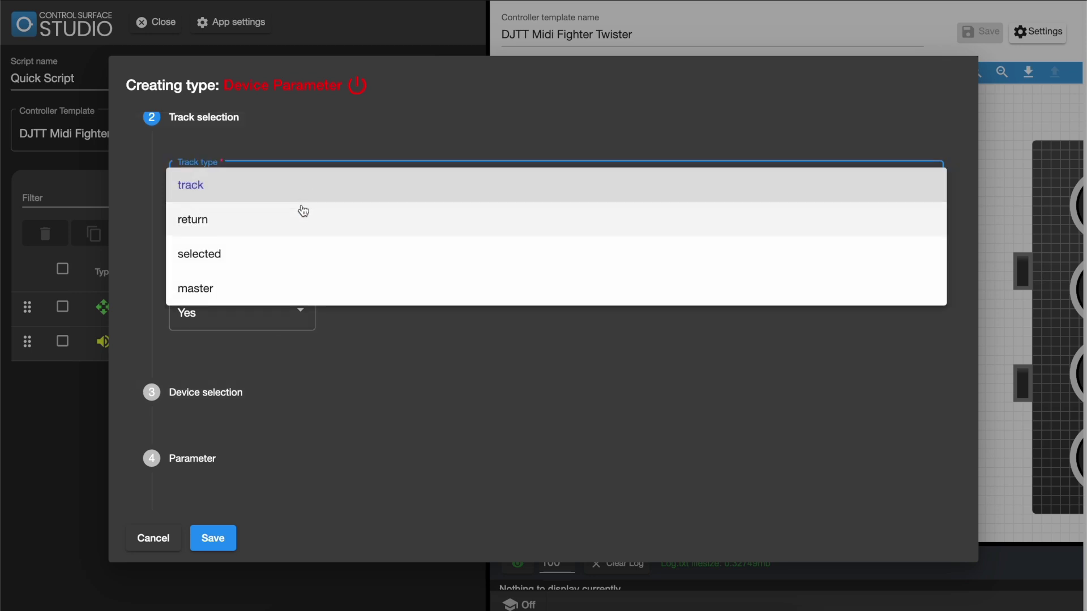
{"action": "left_click", "coordinate": [280, 259]}
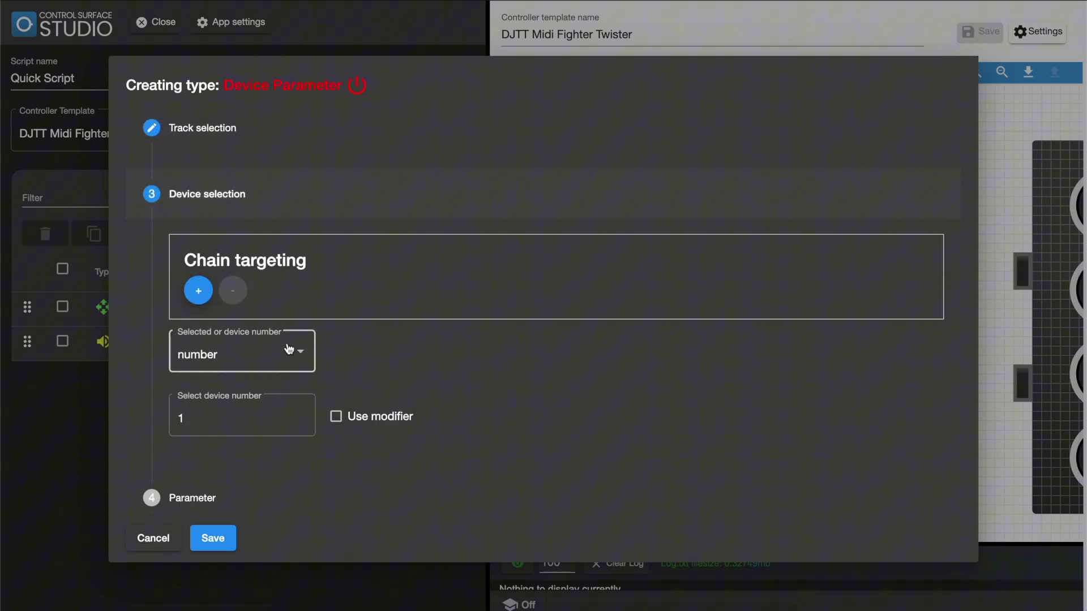
{"action": "left_click", "coordinate": [289, 349]}
{"action": "left_click", "coordinate": [277, 391]}
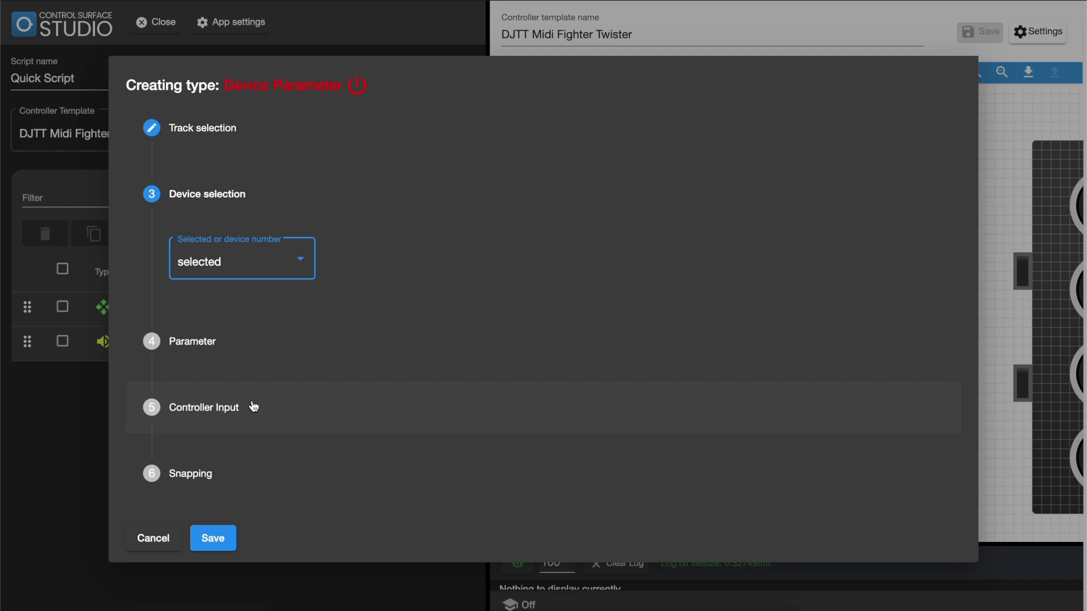
{"action": "left_click", "coordinate": [213, 343]}
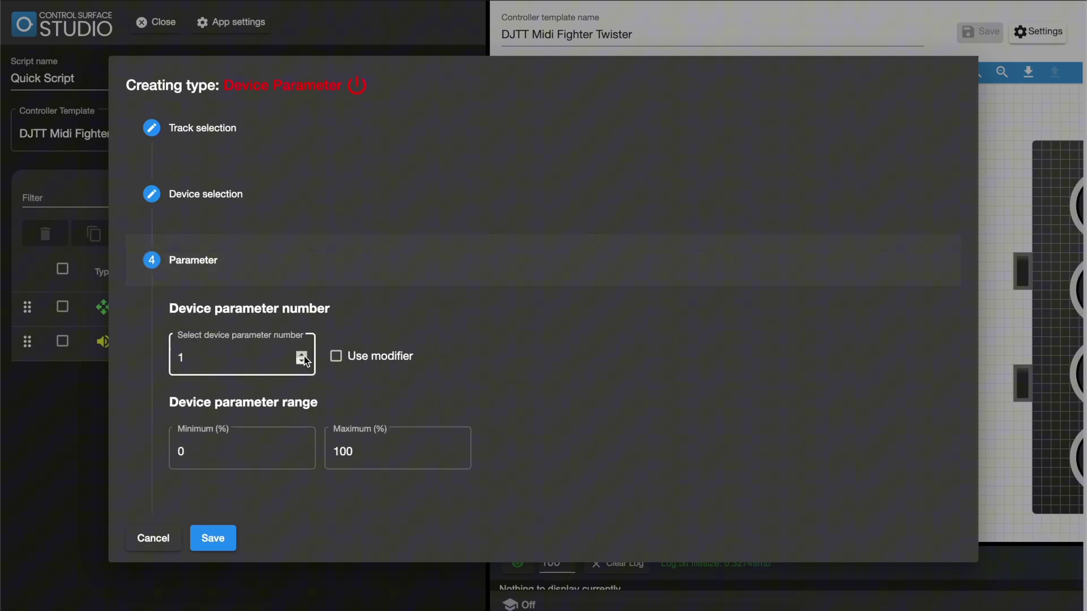
{"action": "left_click", "coordinate": [301, 355]}
{"action": "left_click", "coordinate": [301, 355]}
{"action": "left_click", "coordinate": [301, 354]}
Scroll down the remotify.io home page to its As seen on section.
{"action": "scroll", "coordinate": [249, 468], "scroll_direction": "down", "scroll_amount": 1}
{"action": "scroll", "coordinate": [1022, 195], "scroll_direction": "down", "scroll_amount": 3}
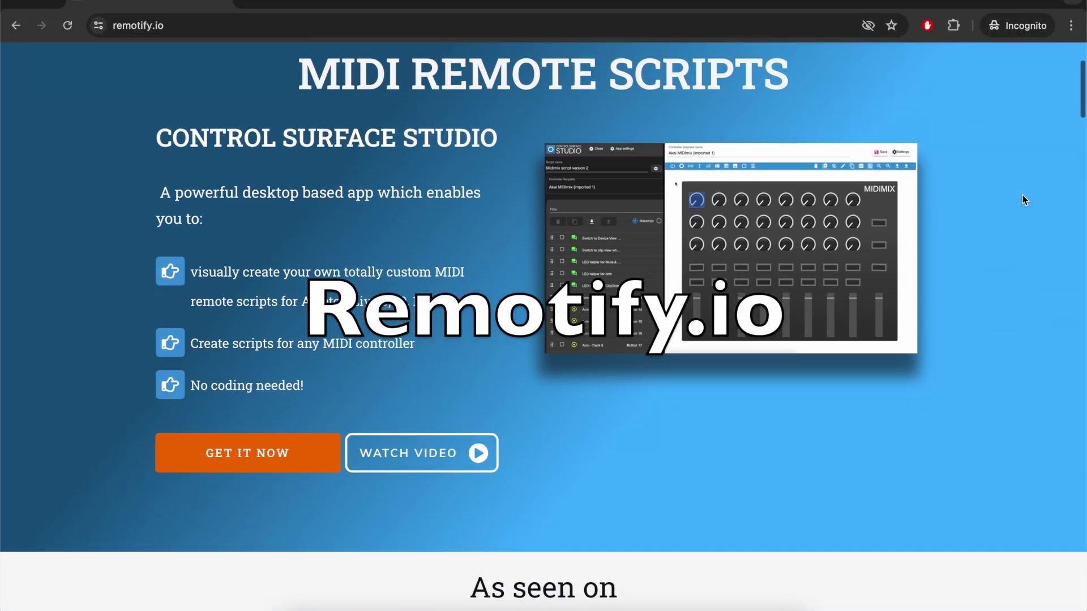
{"action": "scroll", "coordinate": [1022, 195], "scroll_direction": "down", "scroll_amount": 3}
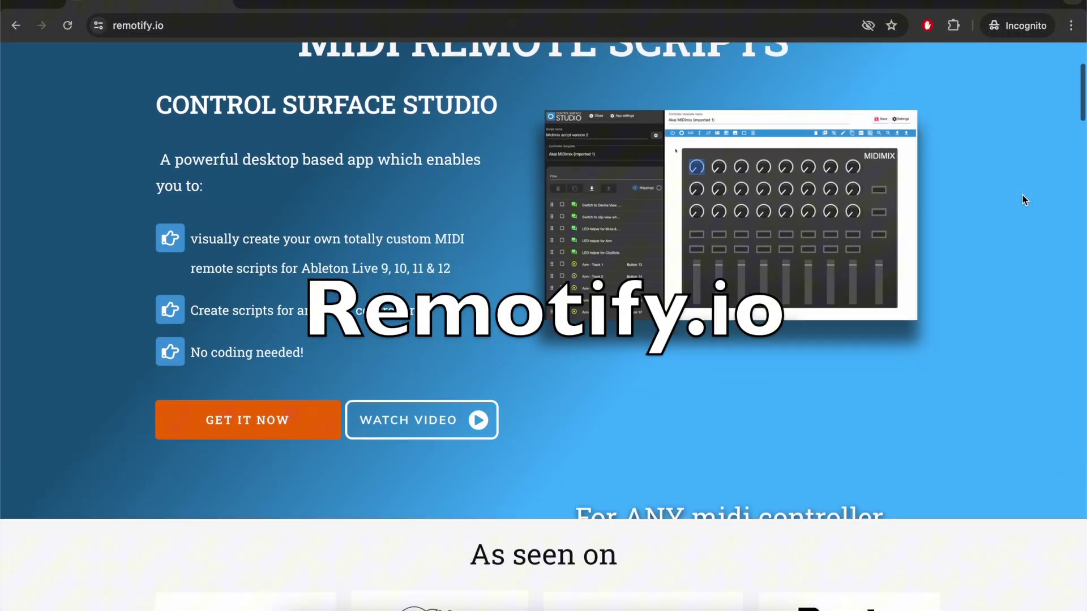
{"action": "scroll", "coordinate": [1022, 195], "scroll_direction": "down", "scroll_amount": 3}
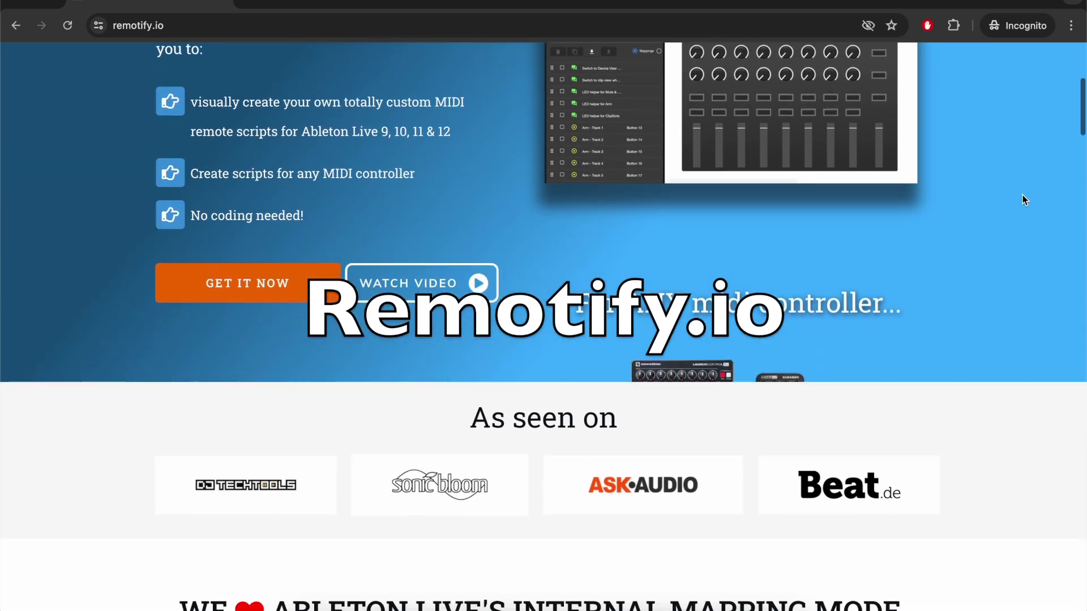
{"action": "scroll", "coordinate": [1022, 196], "scroll_direction": "down", "scroll_amount": 3}
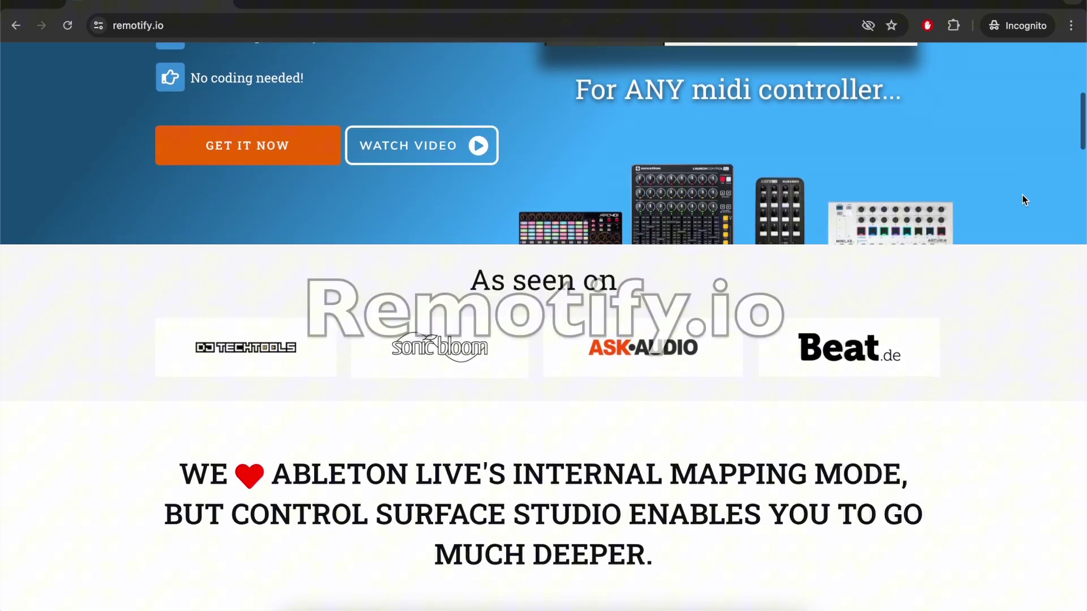